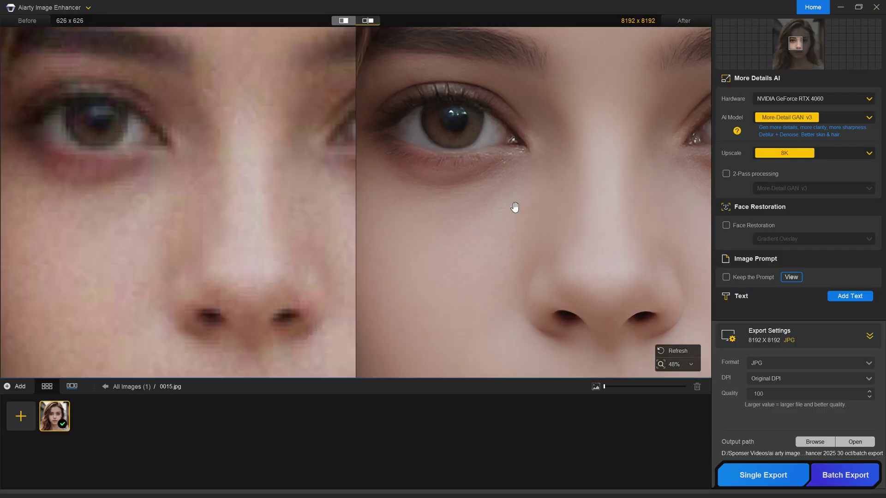
left_click_drag(507, 152, 317, 61)
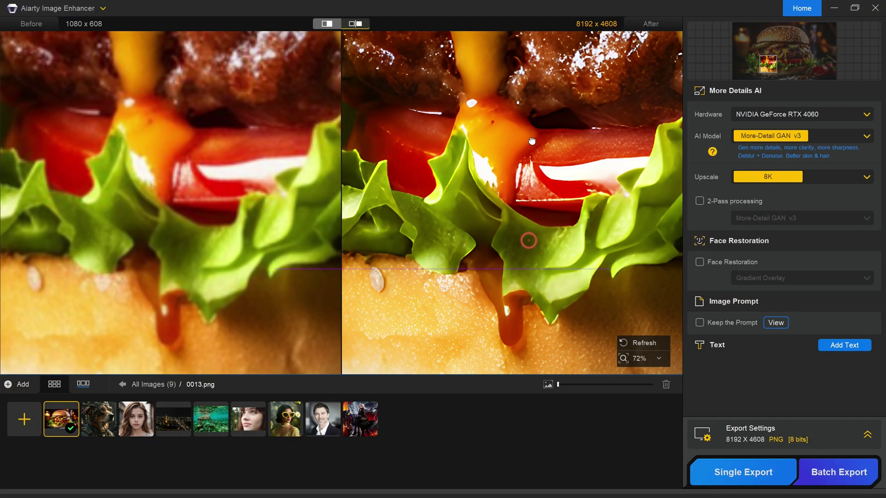
left_click_drag(532, 141, 544, 42)
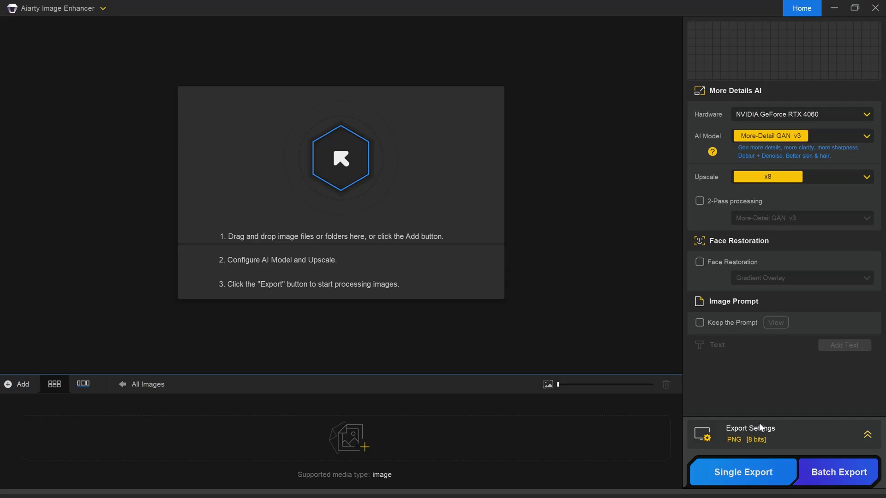
Step: Import all nine images from the "ai arty image enhancer 2025 30 oct" folder
left_click(335, 160)
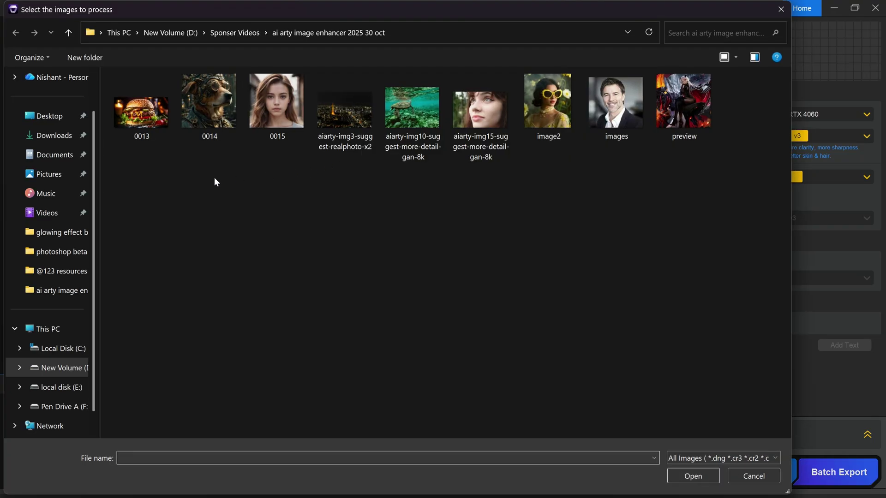
left_click_drag(126, 180, 692, 95)
left_click(692, 476)
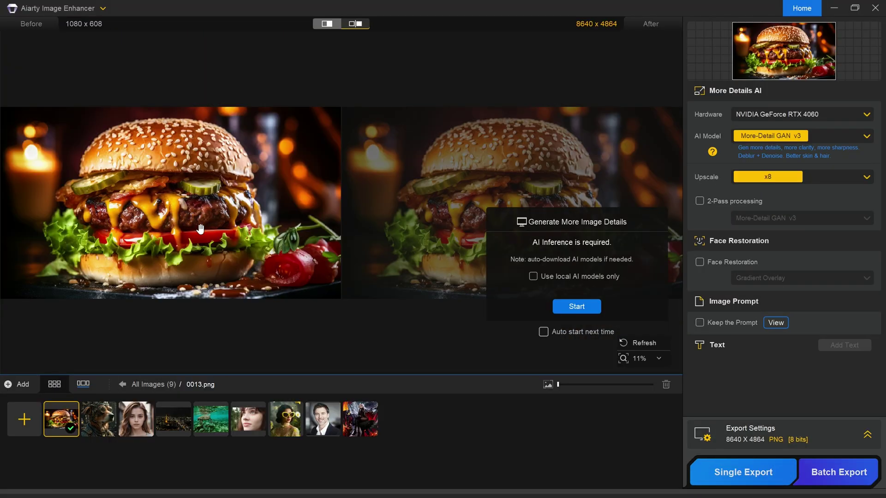
Step: Examine the original burger image 0013.png up close, checking the sharpness of the patty, cheese, lettuce and bun
scroll(132, 190, "up", 5)
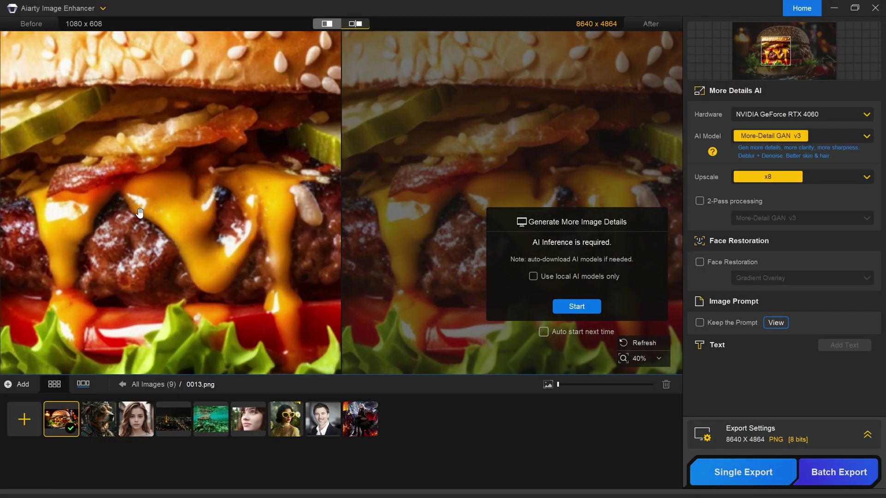
scroll(199, 242, "up", 3)
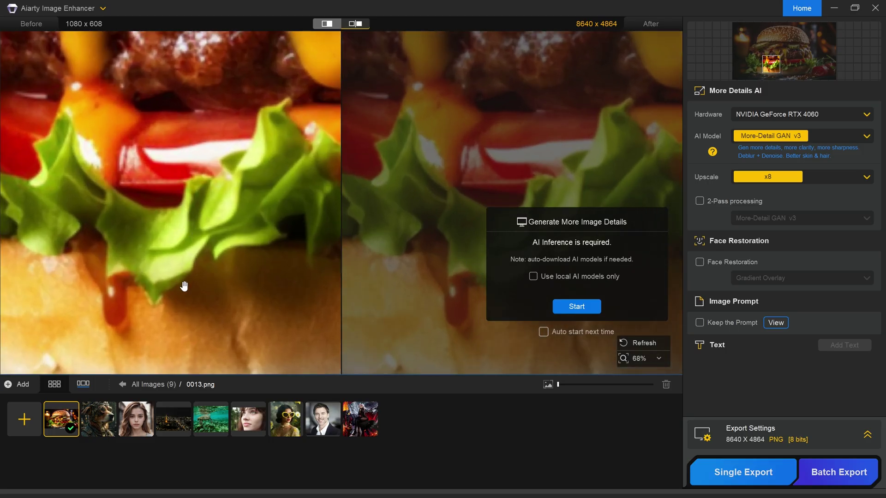
left_click_drag(184, 283, 239, 272)
left_click_drag(220, 60, 212, 286)
left_click_drag(229, 84, 175, 272)
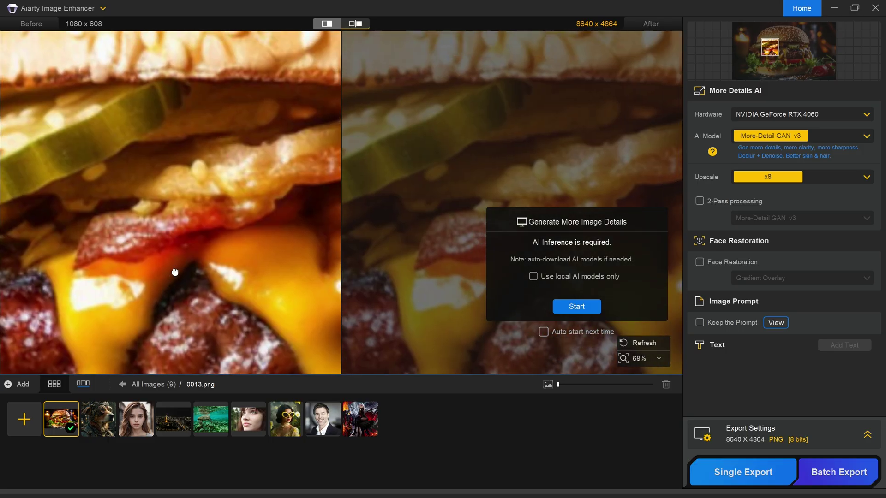
scroll(190, 187, "down", 8)
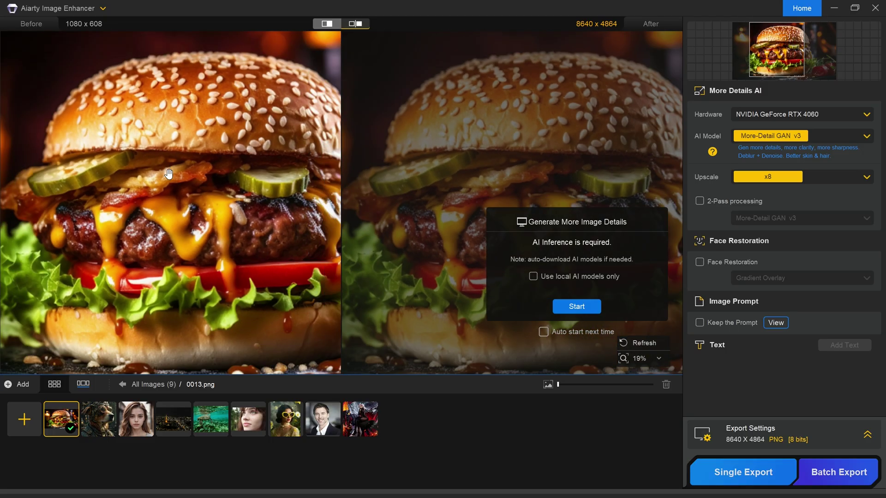
scroll(251, 160, "up", 1)
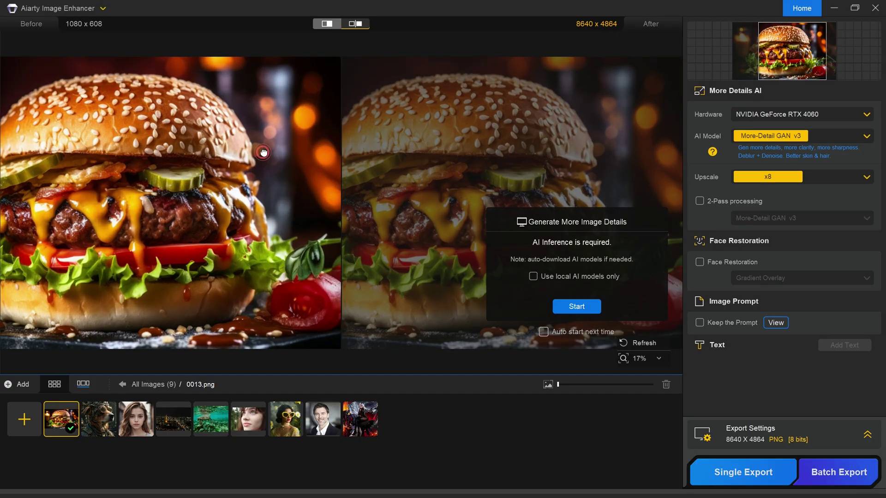
left_click_drag(263, 152, 301, 149)
Step: Choose NVIDIA GeForce RTX 4060 as the processing hardware and More-Detail GAN v3 as the AI model
left_click(749, 111)
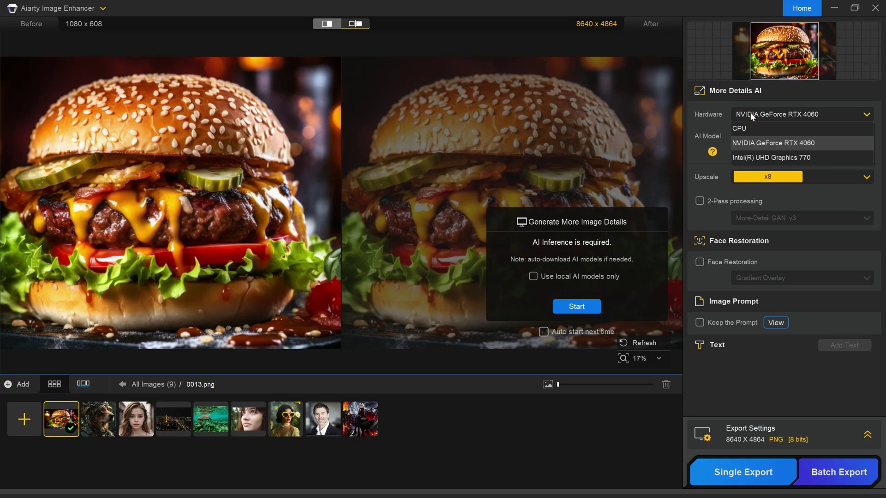
left_click(771, 143)
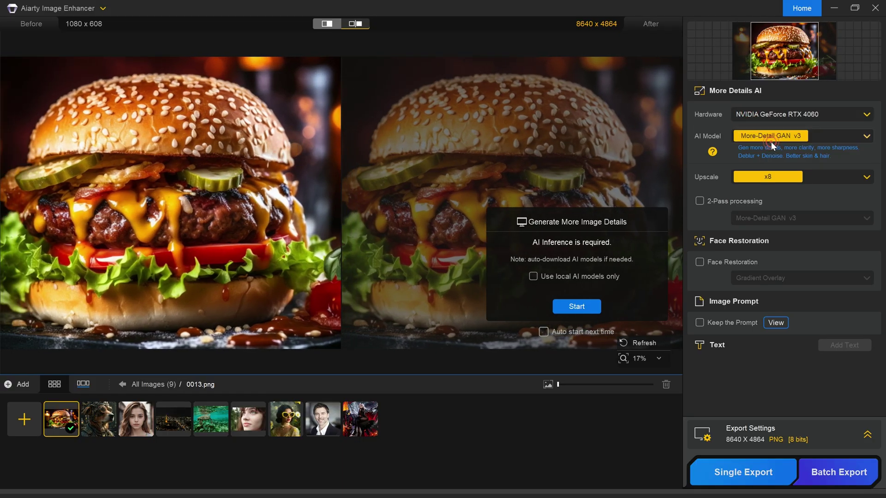
left_click(750, 137)
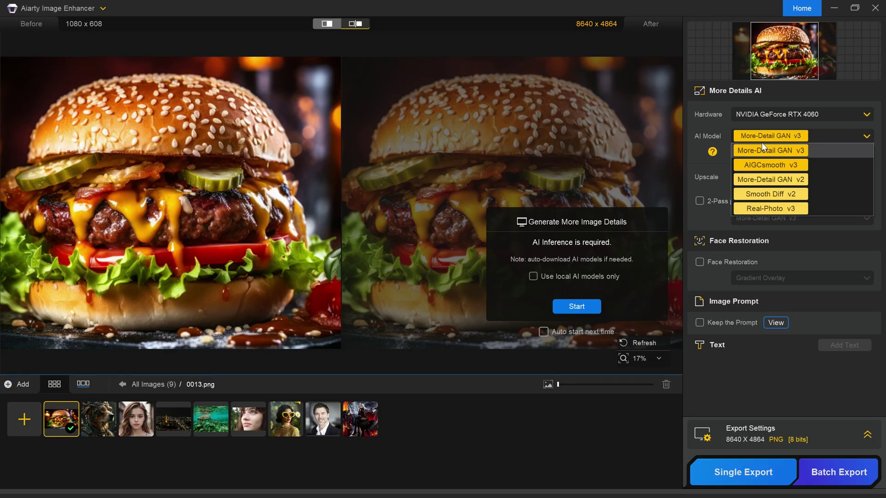
left_click(762, 151)
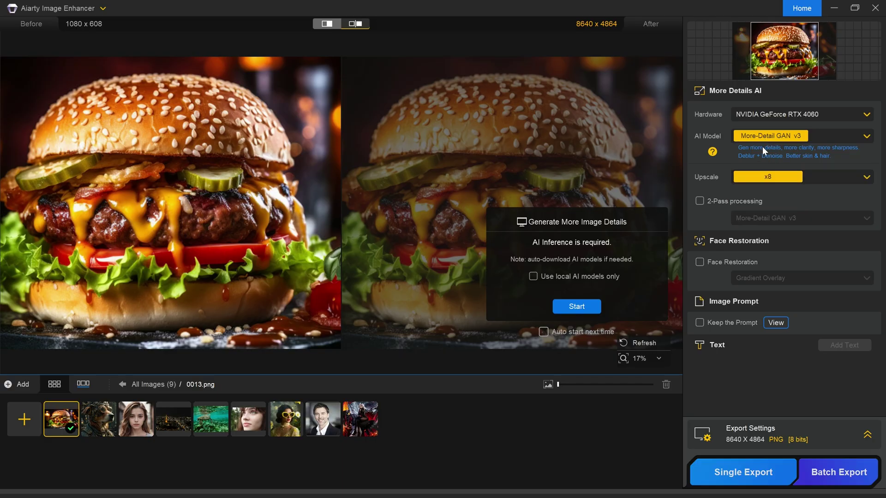
Step: Set the upscale to 8K and start generating the enhanced preview of the burger image
left_click(779, 178)
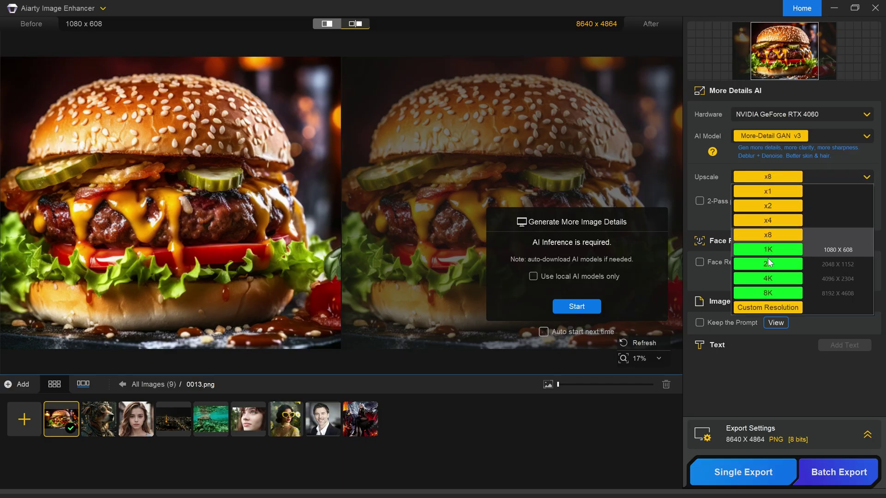
left_click(771, 292)
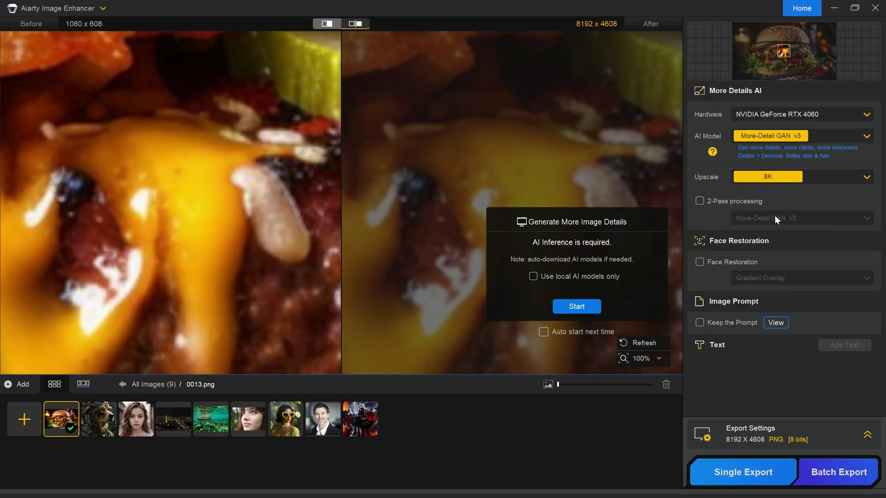
scroll(453, 212, "down", 6)
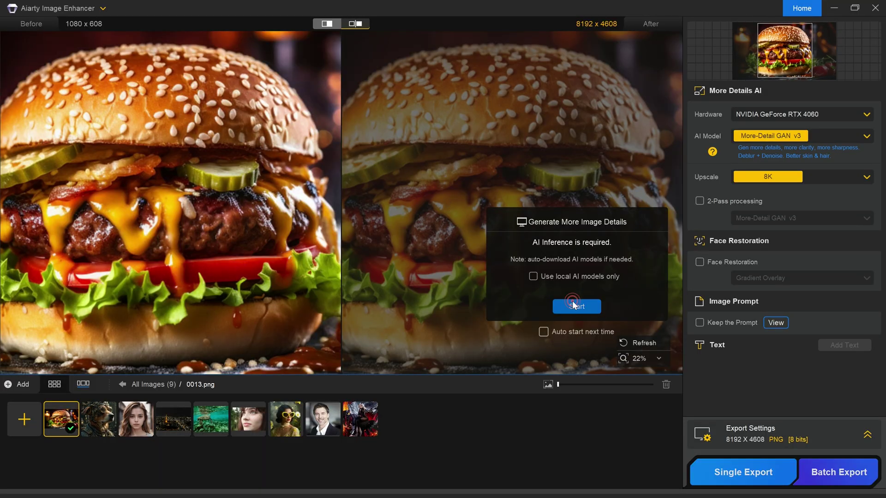
left_click(572, 305)
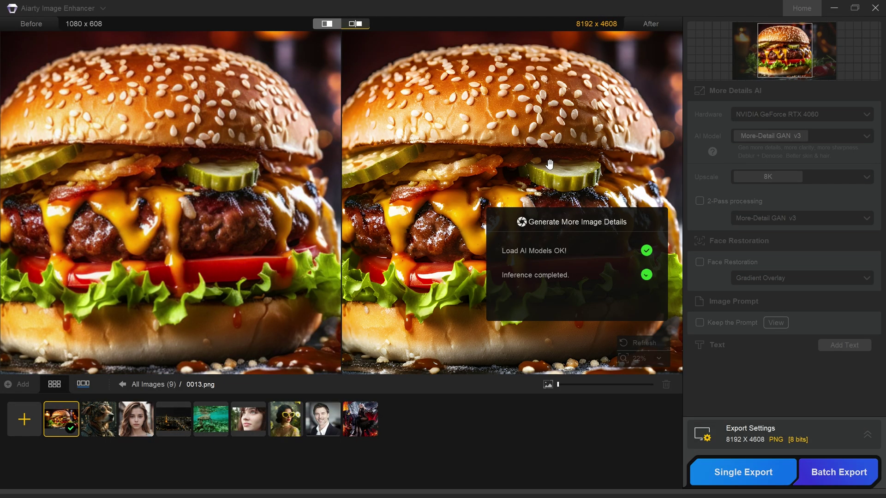
Step: Compare the enhanced burger with the original up close around the patty, cheese, lettuce and lower bun
scroll(483, 192, "up", 5)
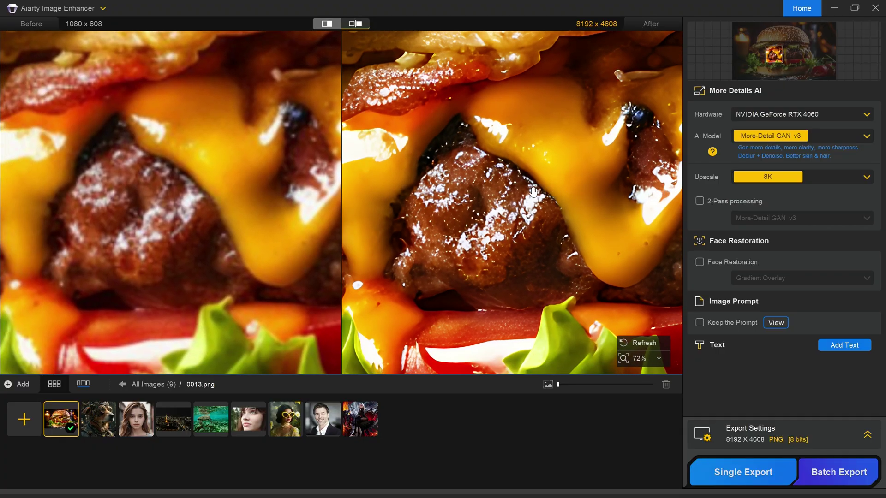
left_click_drag(533, 192, 579, 238)
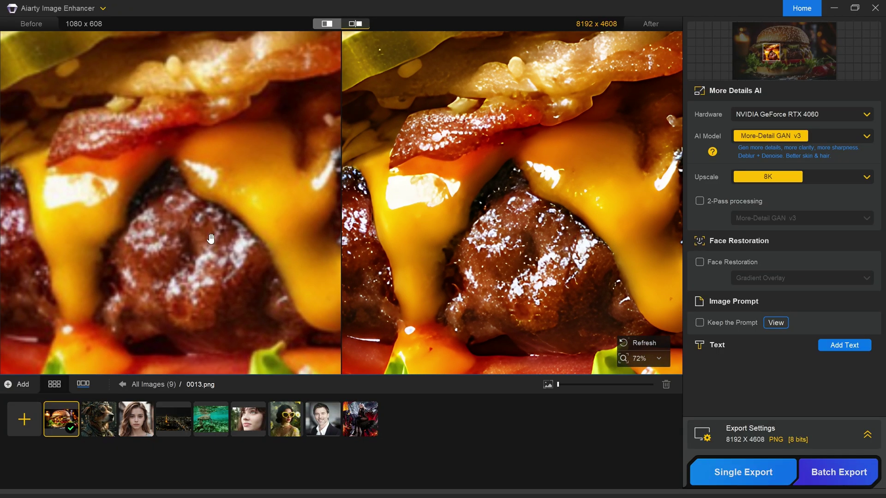
left_click_drag(495, 241, 556, 88)
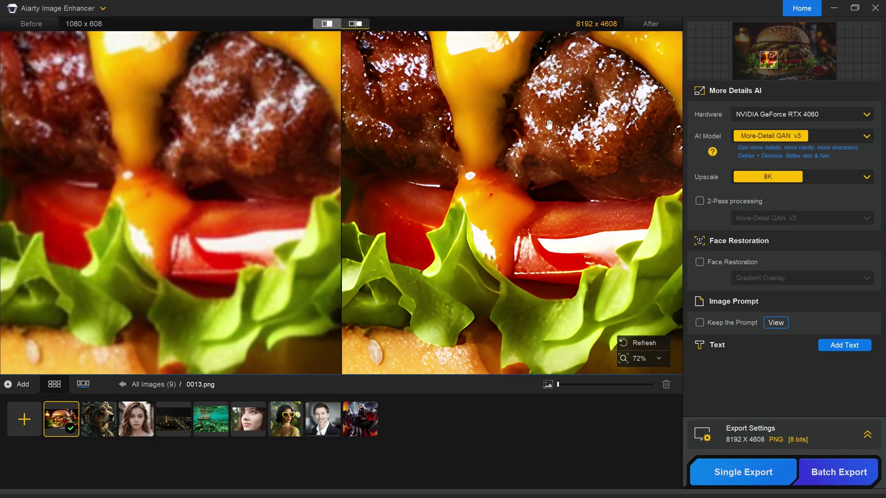
left_click_drag(528, 240, 540, 79)
left_click_drag(511, 247, 512, 184)
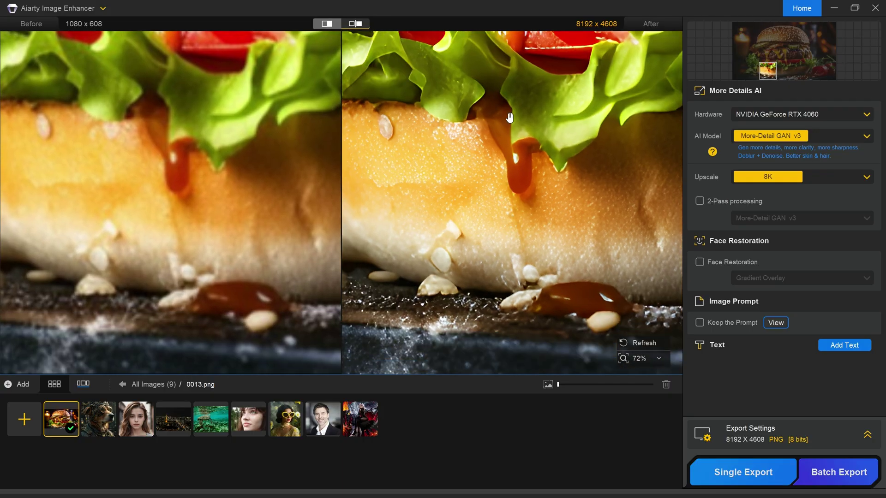
scroll(506, 305, "up", 2)
mouse_move(510, 326)
left_mouse_down()
mouse_move(515, 244)
mouse_move(502, 334)
left_mouse_up()
scroll(501, 333, "down", 5)
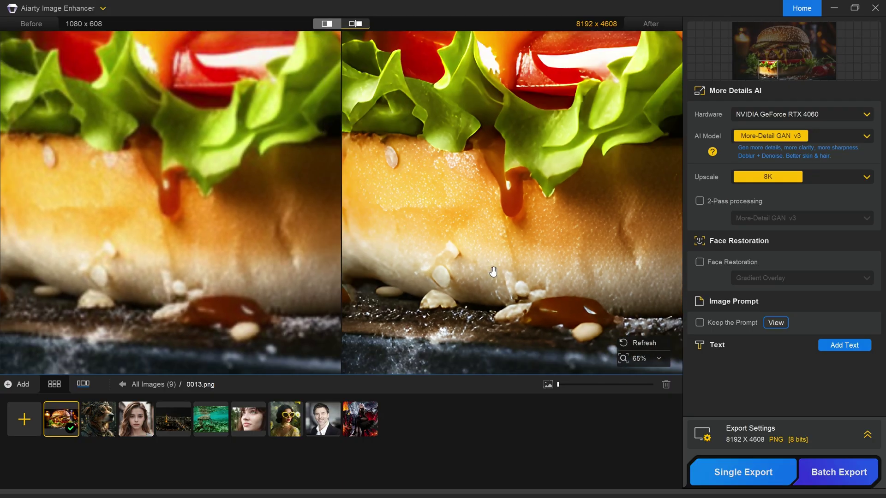
Step: Compare the before and after detail of the pickle and sesame bun, and view the whole burger image
scroll(530, 146, "up", 5)
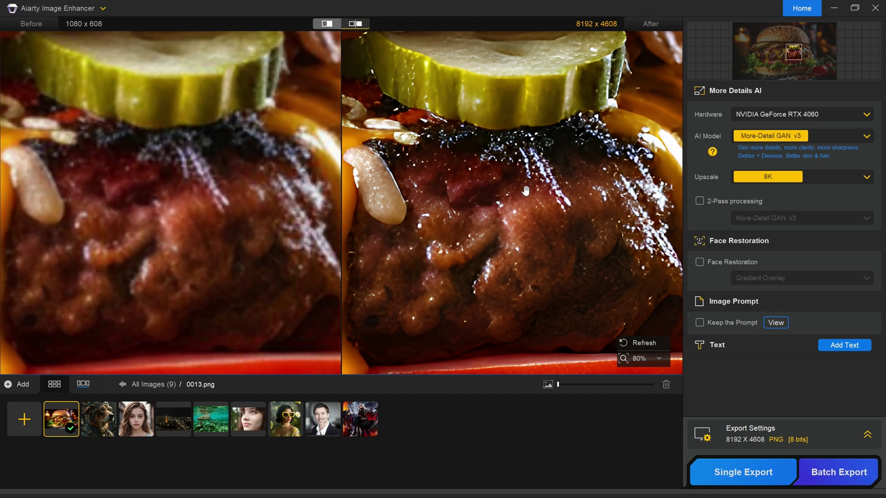
left_click_drag(525, 191, 613, 304)
left_click_drag(499, 207, 632, 281)
left_click_drag(425, 279, 591, 272)
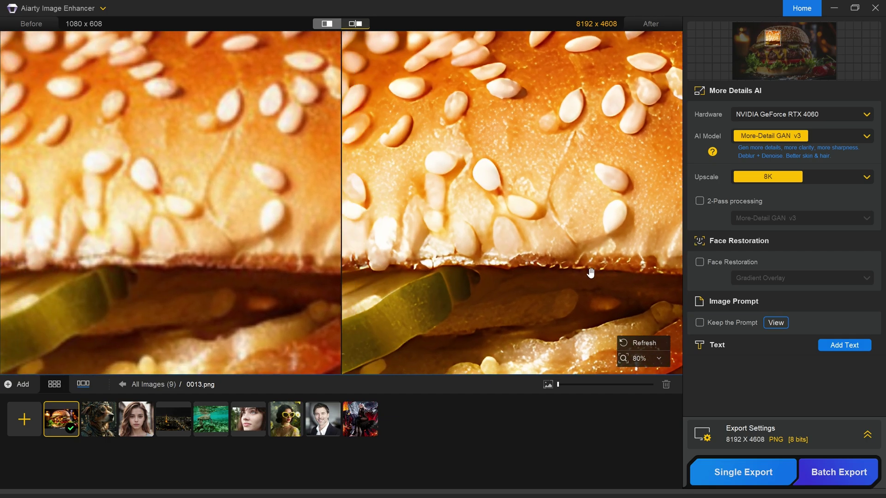
left_click_drag(476, 342, 546, 112)
left_click_drag(538, 346, 500, 175)
scroll(501, 175, "down", 1)
scroll(501, 174, "down", 5)
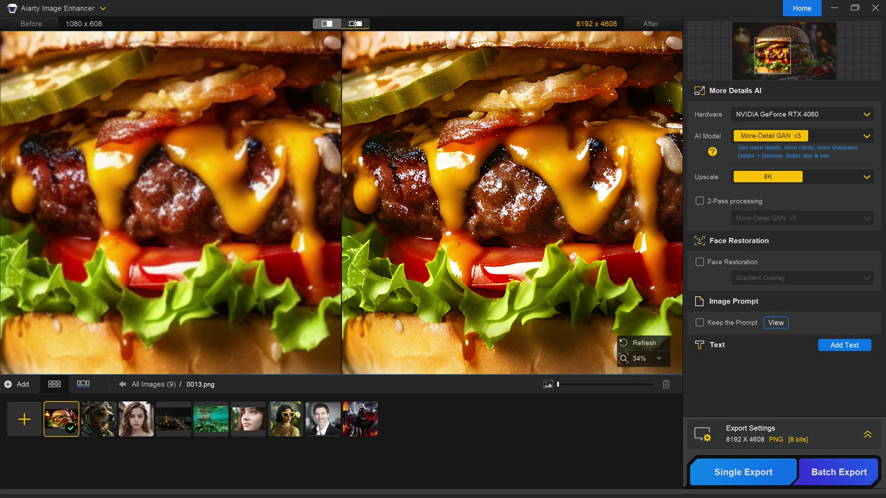
scroll(519, 201, "down", 1)
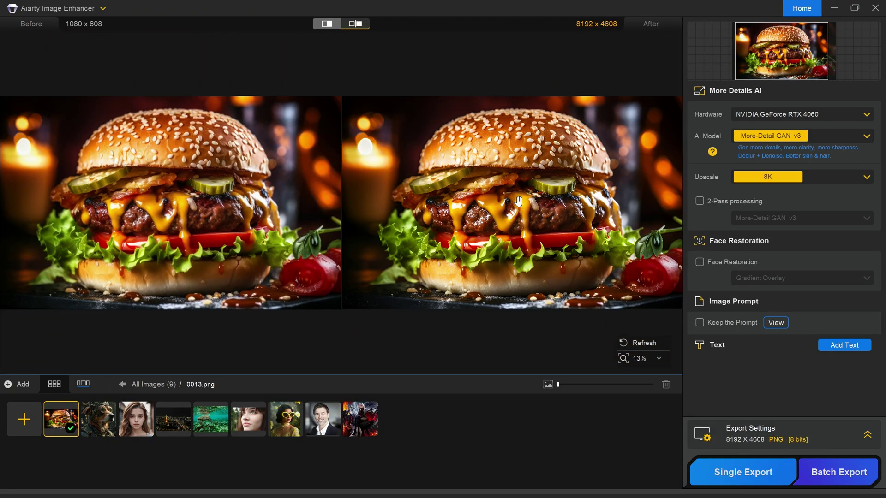
scroll(566, 184, "up", 1)
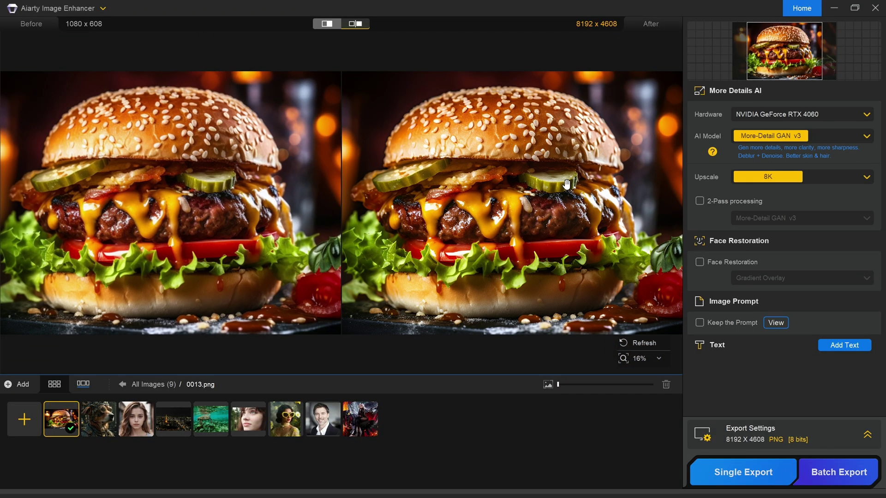
Step: Switch to the portrait image 0015.jpg and inspect the original's face and eye detail at several magnifications
left_click(143, 420)
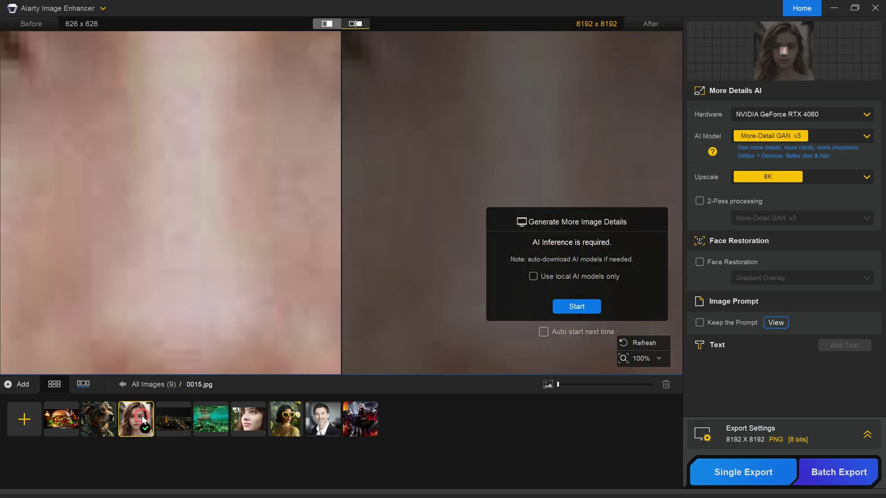
scroll(224, 246, "down", 8)
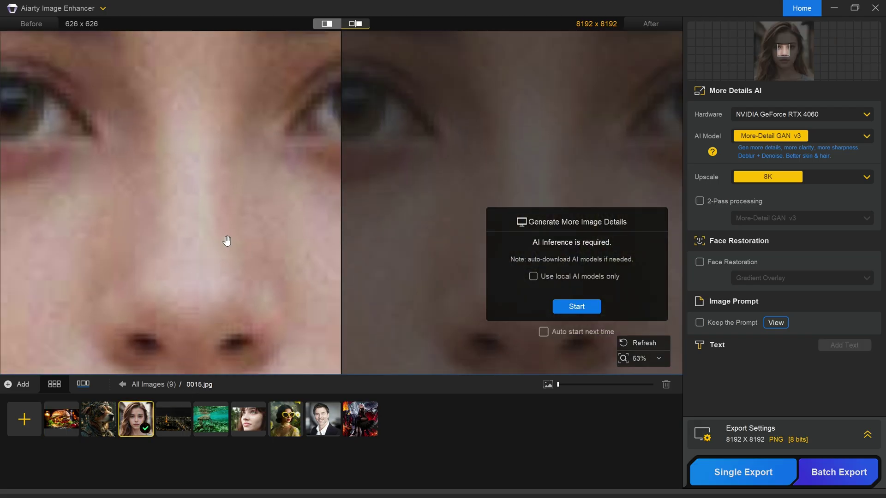
scroll(226, 290, "down", 2)
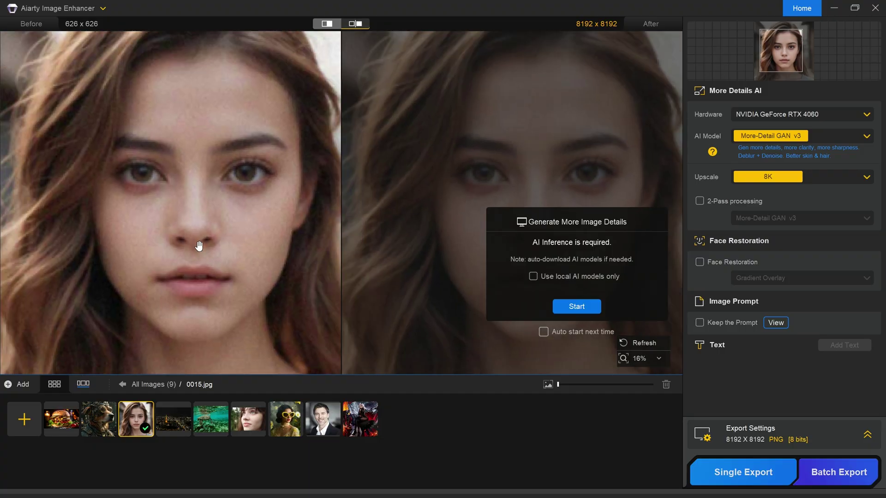
left_click_drag(223, 198, 228, 226)
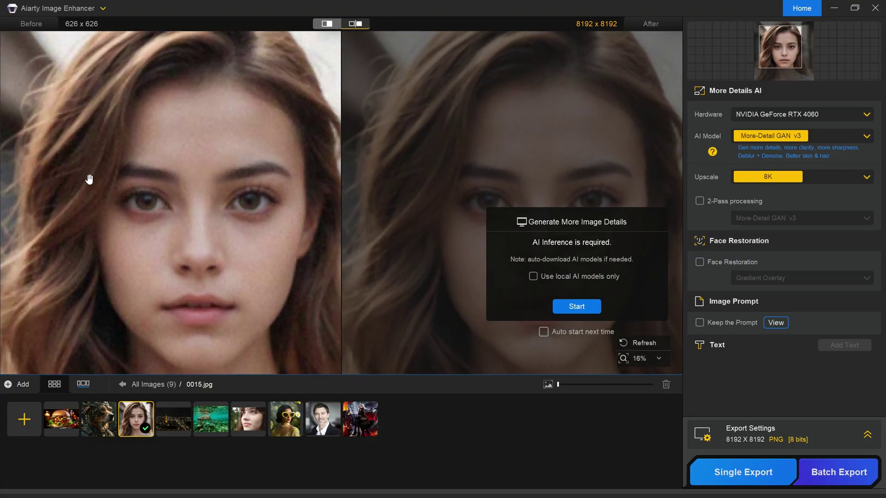
left_click_drag(185, 187, 193, 176)
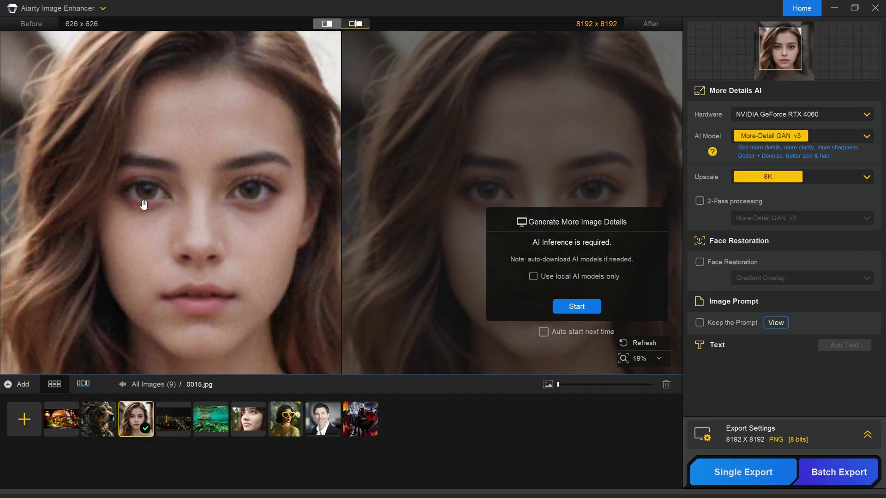
scroll(144, 204, "up", 5)
scroll(139, 198, "down", 5)
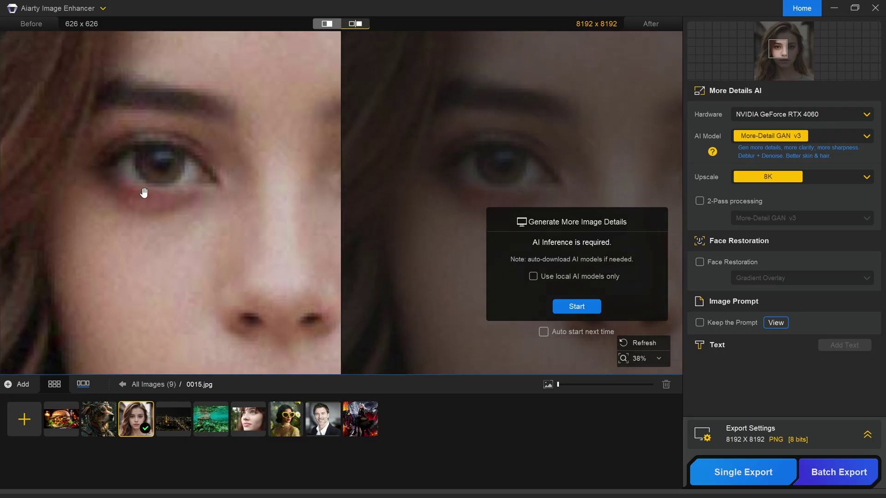
left_click_drag(218, 142, 233, 153)
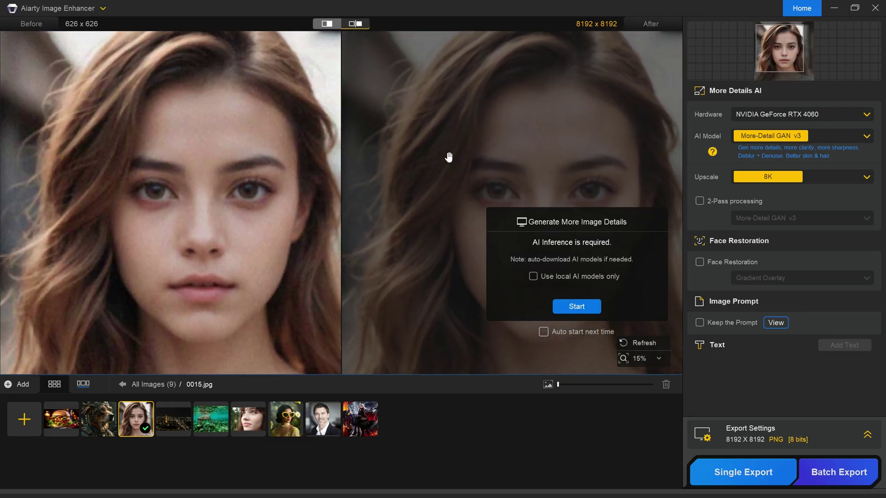
Step: Choose the More-Detail GAN v3 model with 8K upscaling for the portrait and start generating its enhanced preview
left_click(760, 135)
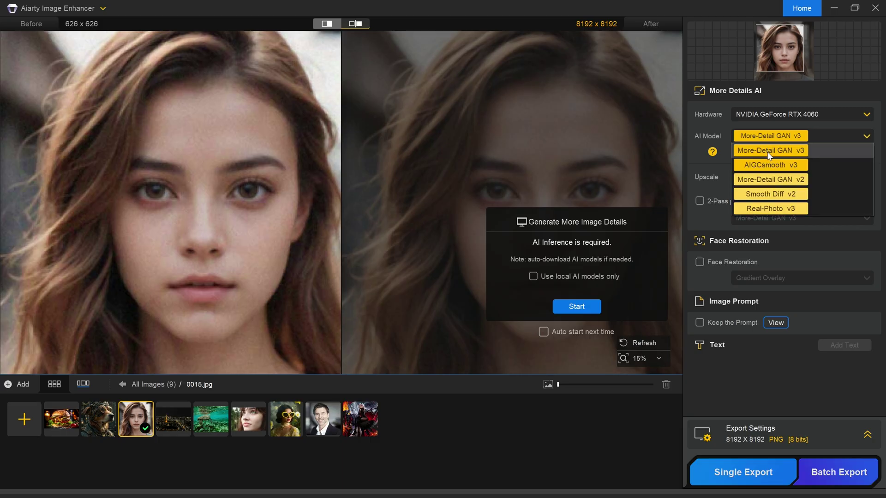
left_click(768, 153)
left_click(771, 178)
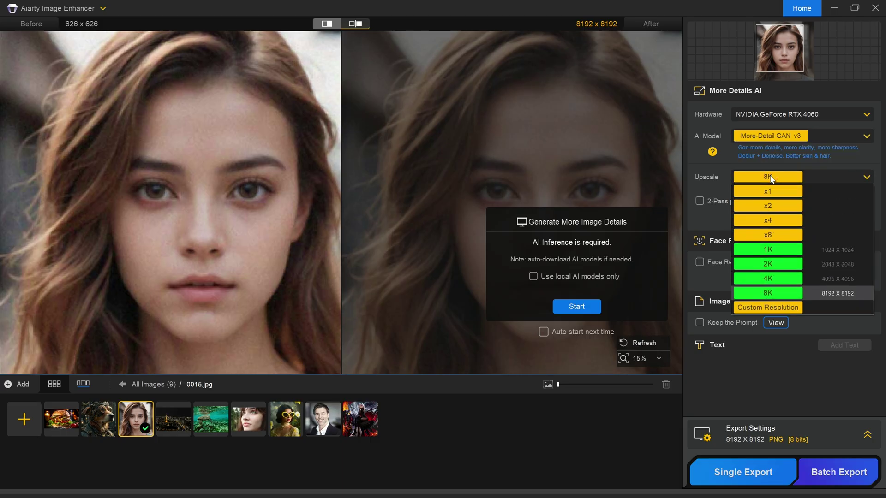
left_click(770, 177)
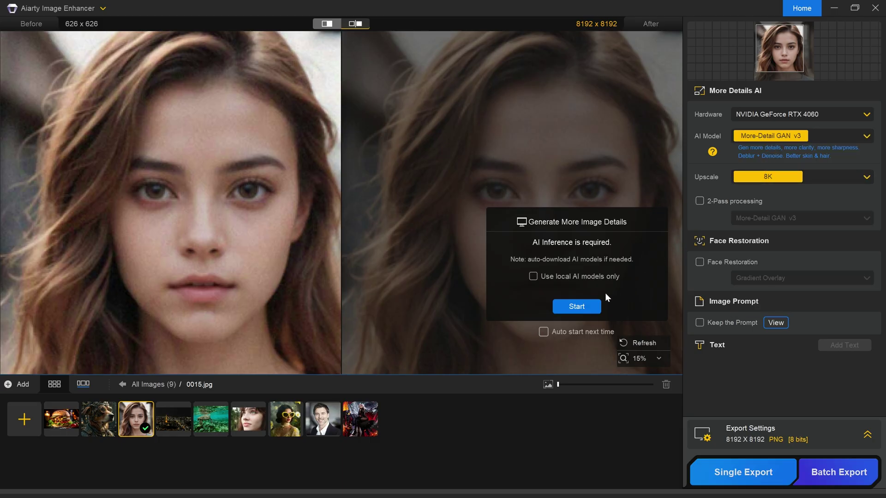
left_click(584, 303)
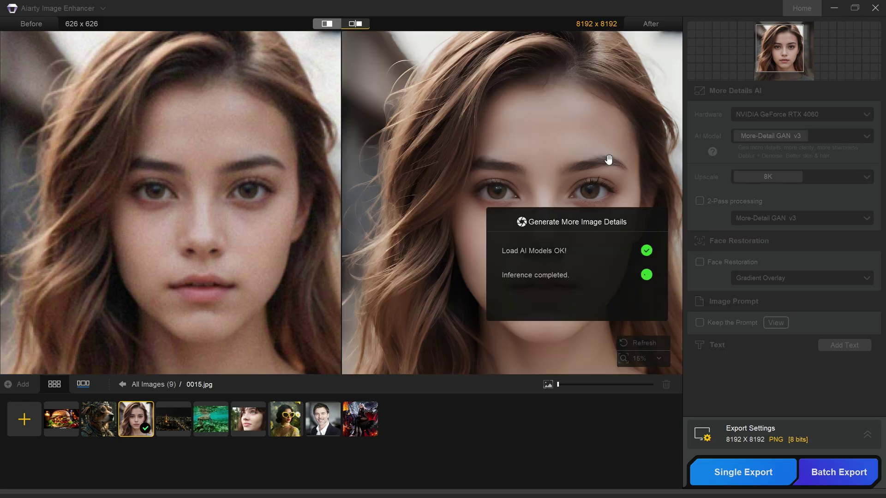
Step: Compare the enhanced portrait with the original up close around both eyes, the lashes and the hairline
scroll(481, 186, "up", 5)
scroll(509, 207, "up", 1)
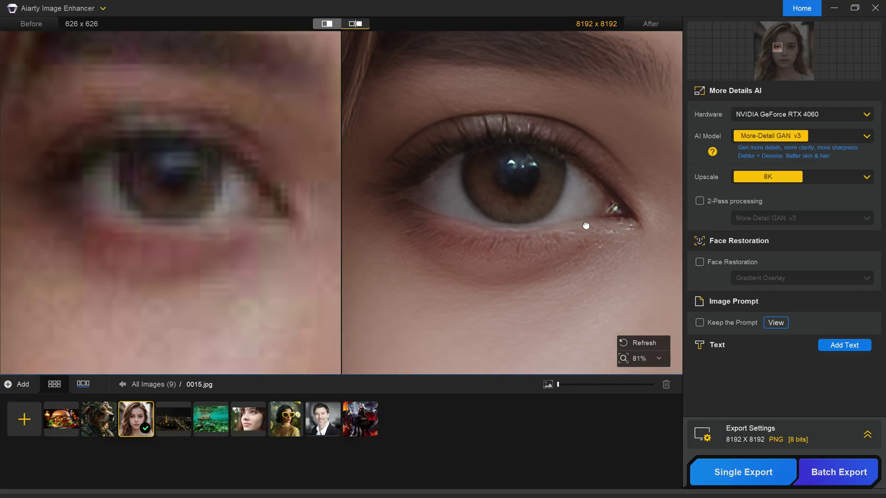
left_click_drag(508, 174, 464, 346)
left_click_drag(508, 67, 501, 152)
scroll(530, 188, "down", 4)
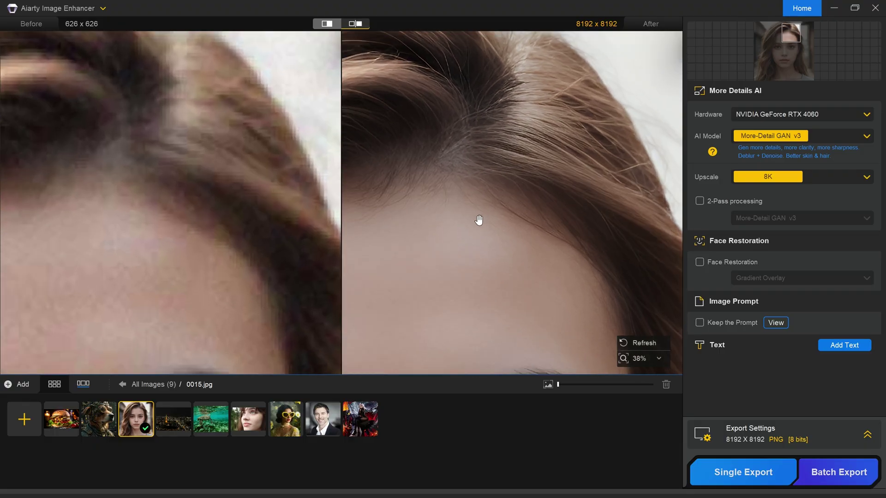
left_click_drag(479, 217, 529, 83)
scroll(519, 194, "up", 4)
left_click_drag(535, 277, 540, 251)
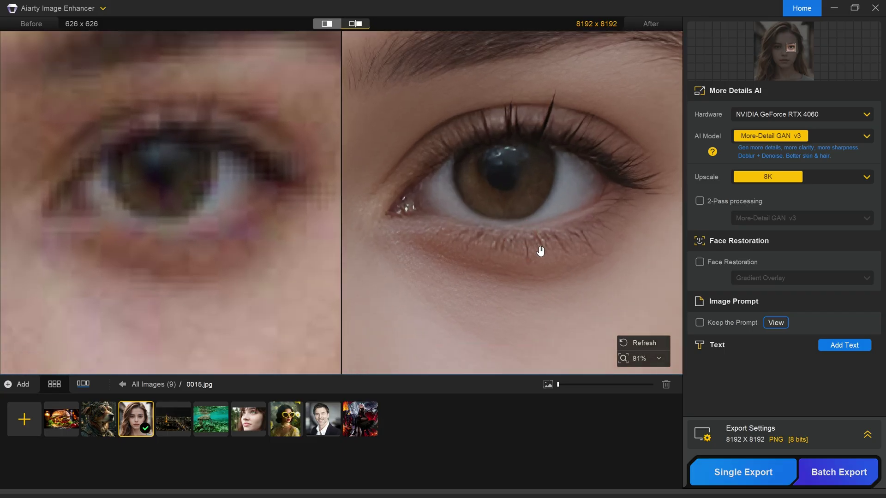
scroll(540, 251, "up", 4)
left_click_drag(563, 185, 580, 259)
Step: Compare the before and after detail of the portrait's nose, lips, chin and surrounding areas
scroll(517, 194, "down", 5)
left_click_drag(516, 181, 642, 44)
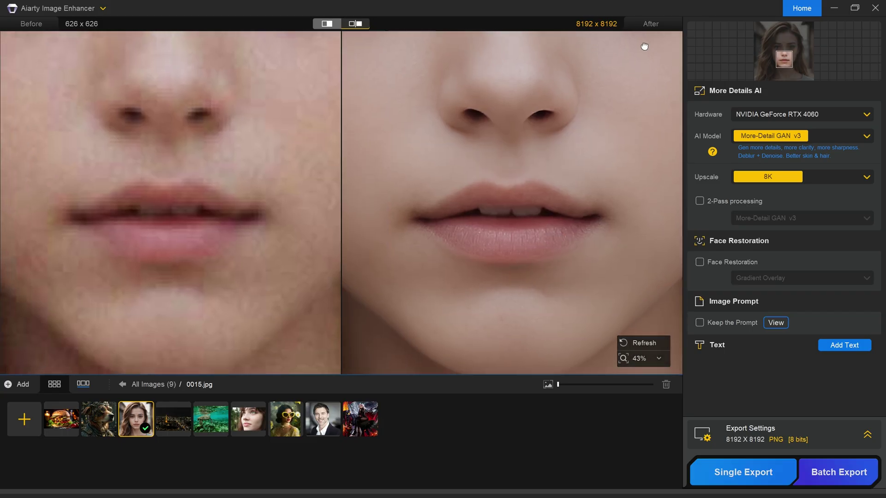
scroll(540, 217, "up", 2)
scroll(517, 207, "down", 5)
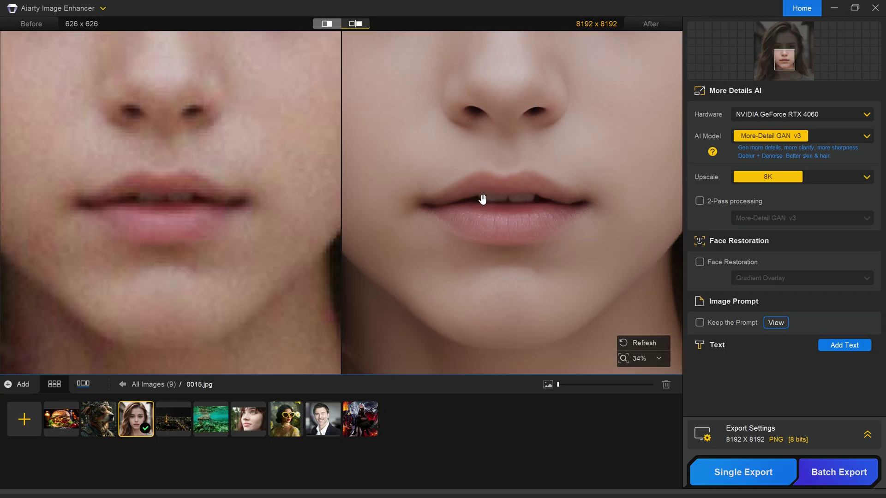
left_click_drag(577, 235, 365, 215)
left_click_drag(462, 192, 526, 281)
scroll(533, 213, "down", 2)
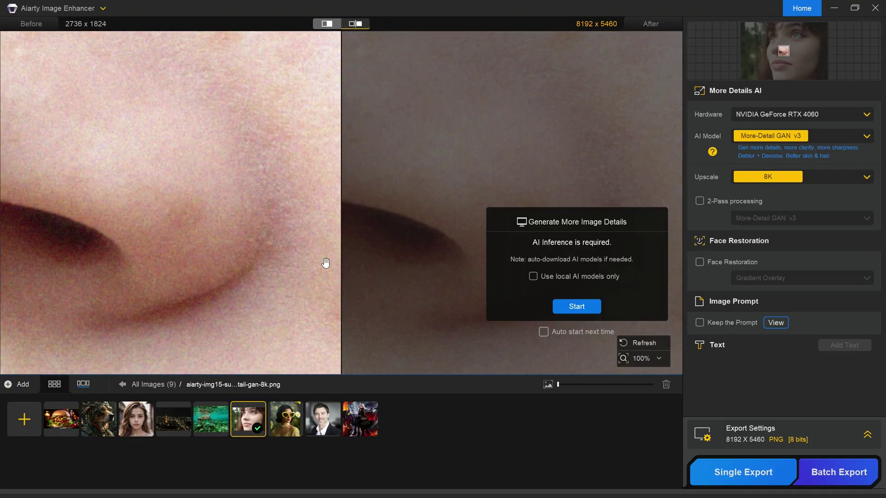
Step: Inspect the original freckled close-up portrait's eye, lashes, eyebrow and skin grain at several magnifications
scroll(326, 262, "down", 3)
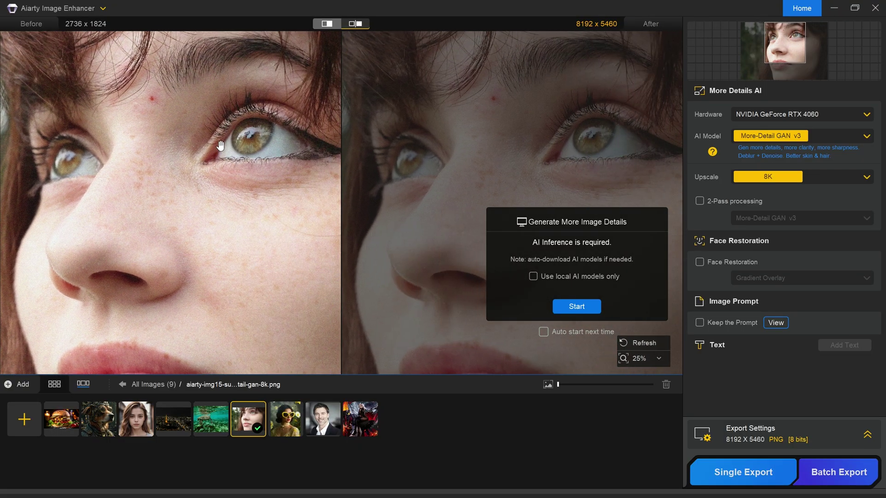
scroll(281, 166, "up", 1)
scroll(273, 128, "up", 5)
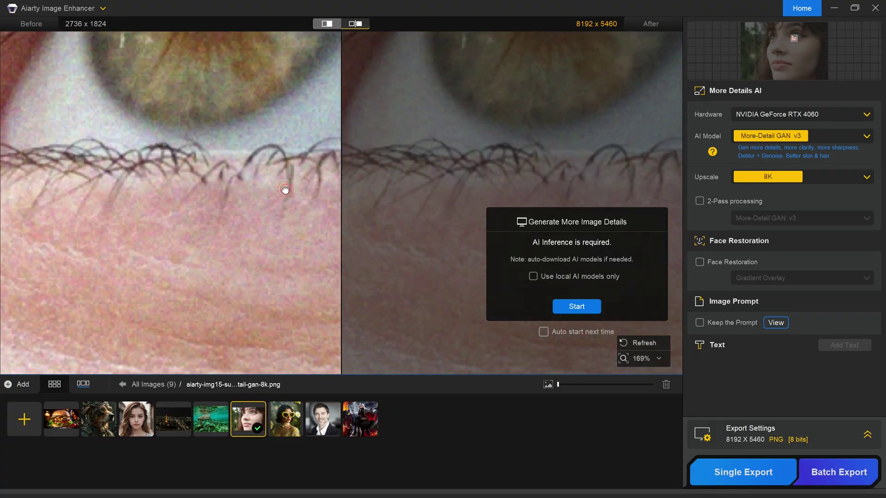
scroll(276, 163, "up", 1)
left_click_drag(178, 290, 336, 210)
scroll(178, 266, "down", 4)
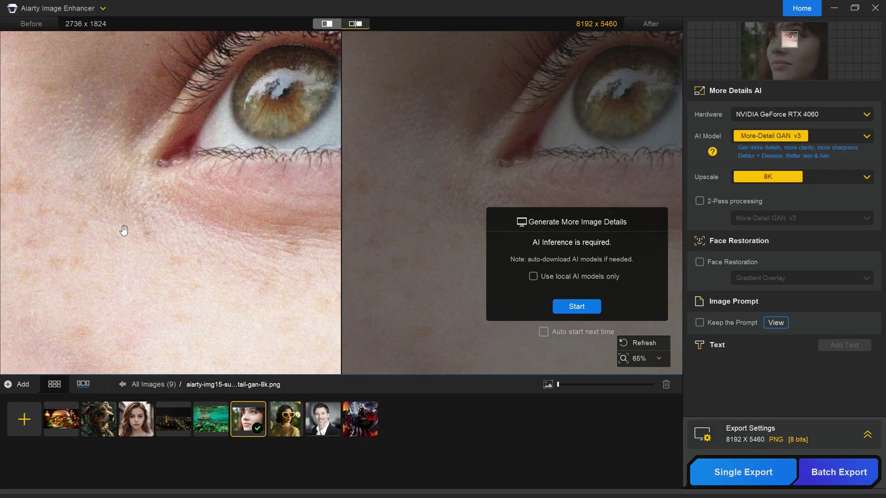
left_click_drag(123, 231, 126, 380)
scroll(155, 267, "down", 3)
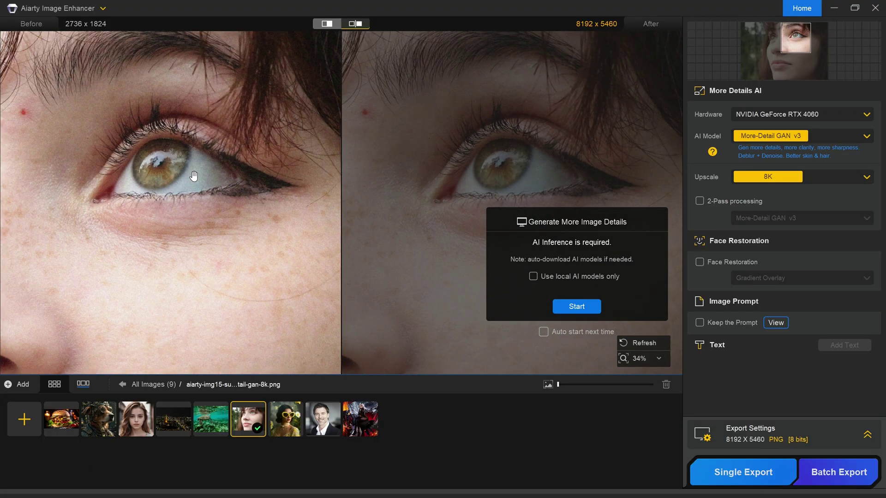
left_click_drag(194, 176, 236, 252)
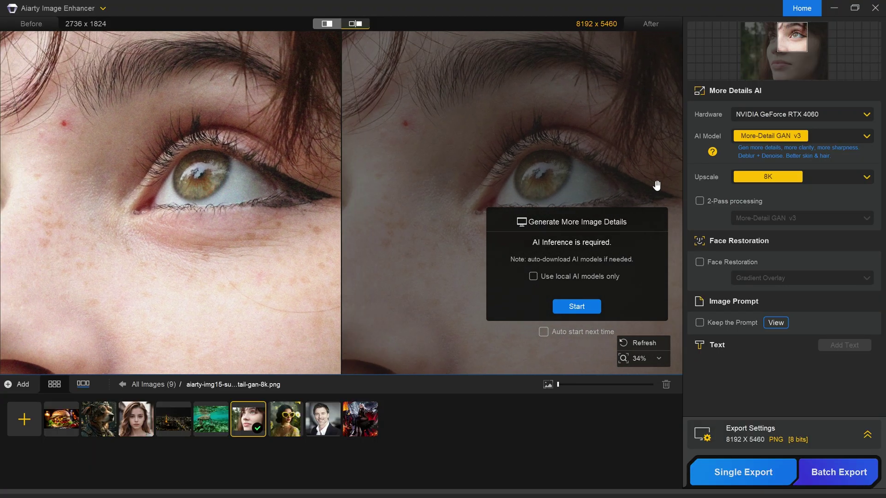
Step: Set the AI model to Real-Photo v3 and the upscale to x2 for the freckled portrait
left_click(756, 142)
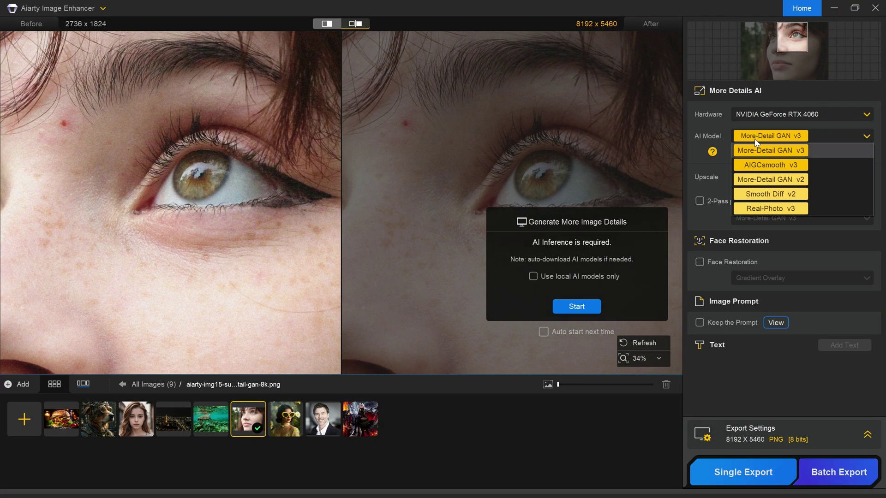
left_click(765, 210)
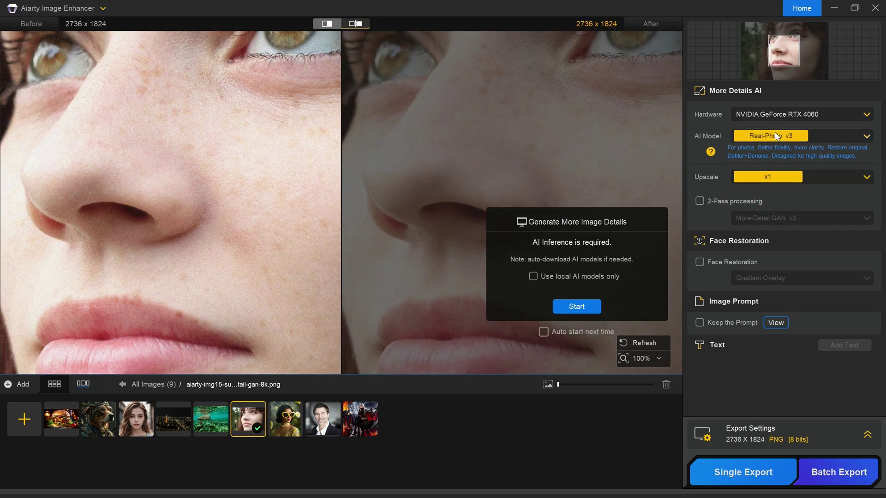
left_click(769, 181)
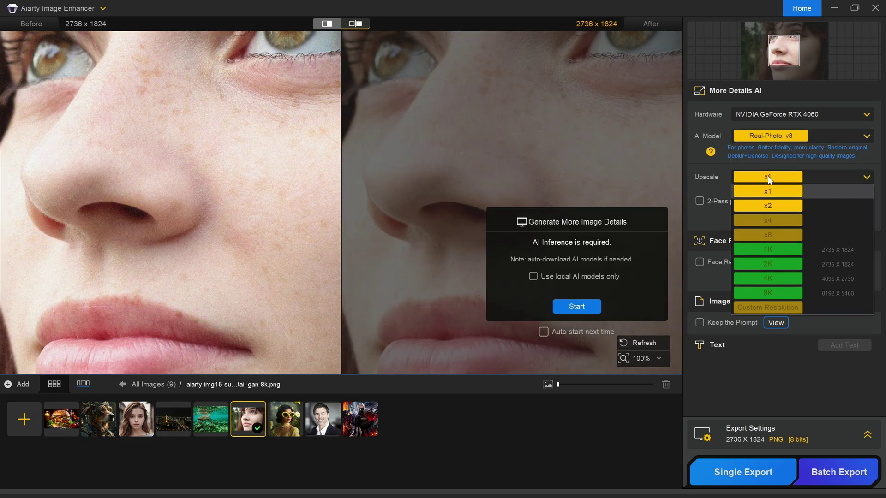
left_click(770, 203)
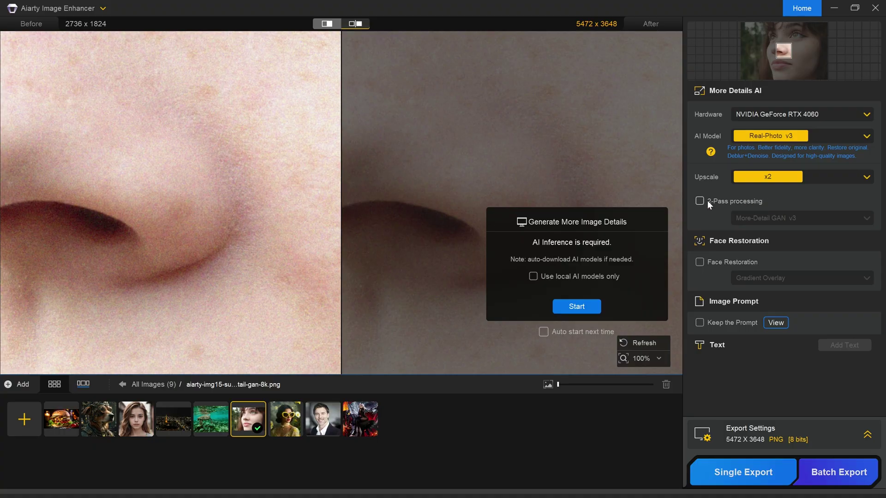
Step: Enable 2-Pass processing with More-Detail GAN v3 as the second model and start generating the enhanced preview
left_click(708, 201)
left_click(764, 217)
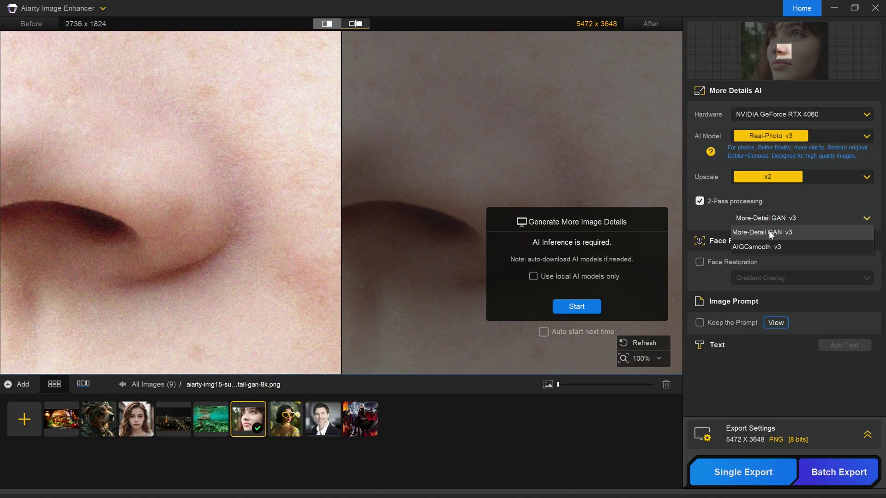
left_click(769, 233)
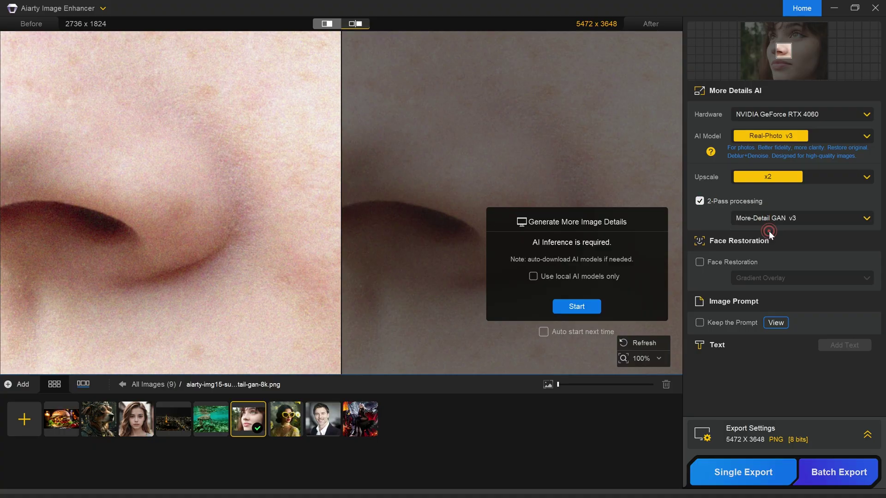
left_click(578, 306)
Step: Compare the enhanced freckled portrait with the original up close around the iris, eyelashes and eyebrow
left_click_drag(467, 164, 382, 221)
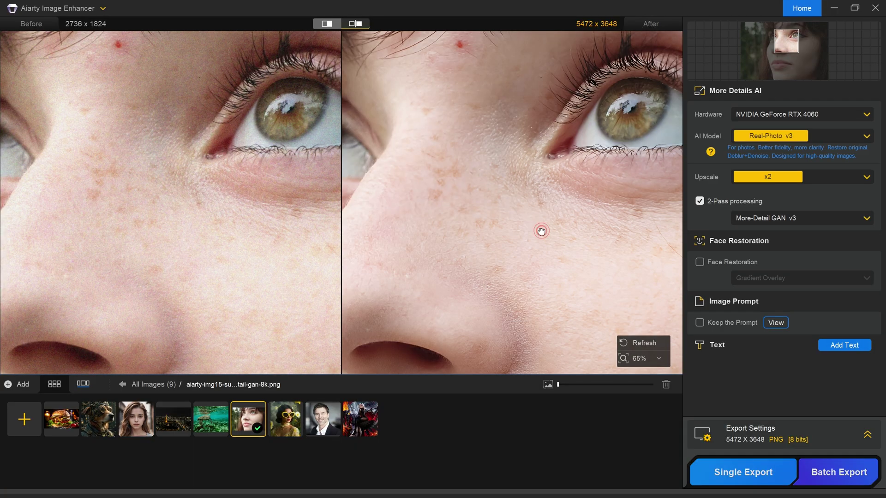
left_click_drag(541, 231, 476, 70)
left_click_drag(500, 157, 466, 356)
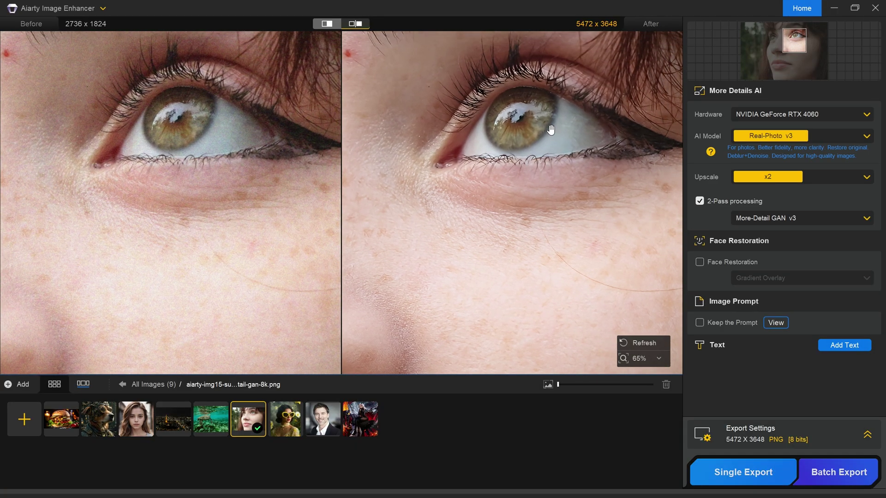
scroll(526, 100, "up", 4)
scroll(516, 112, "up", 3)
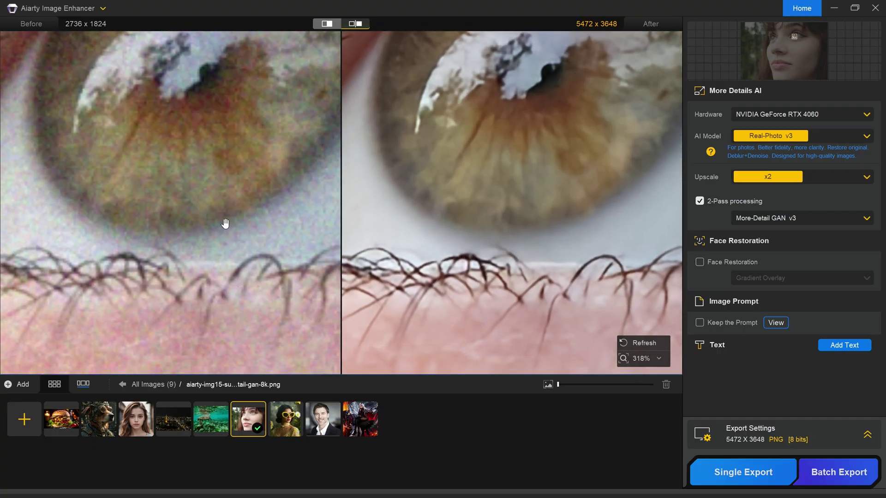
left_click_drag(553, 126, 559, 255)
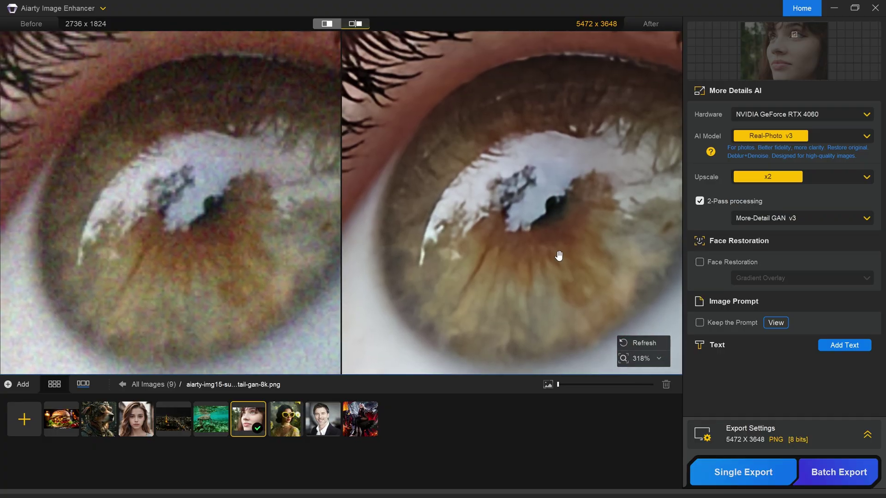
scroll(556, 256, "down", 4)
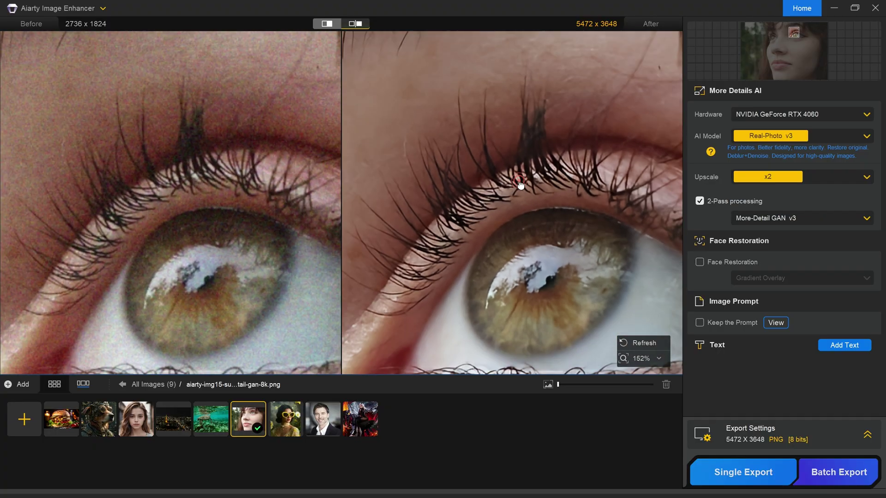
left_click_drag(521, 185, 558, 328)
left_click_drag(504, 247, 615, 240)
scroll(486, 176, "up", 3)
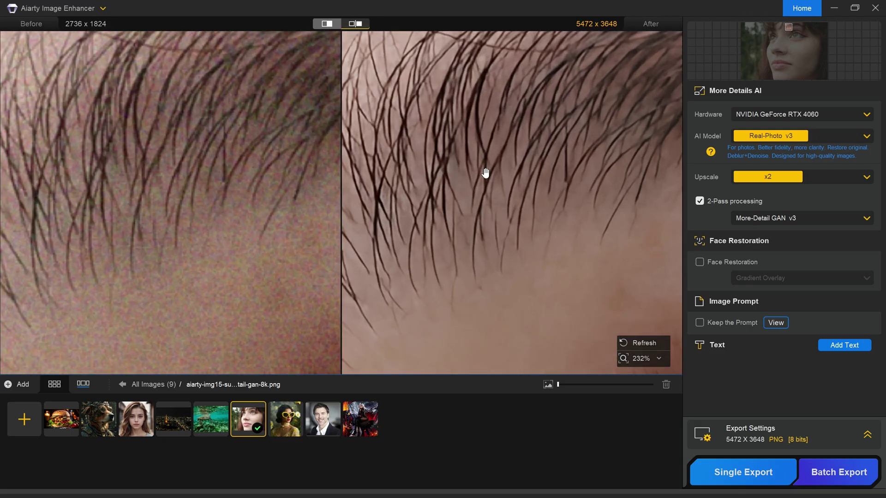
scroll(462, 196, "down", 2)
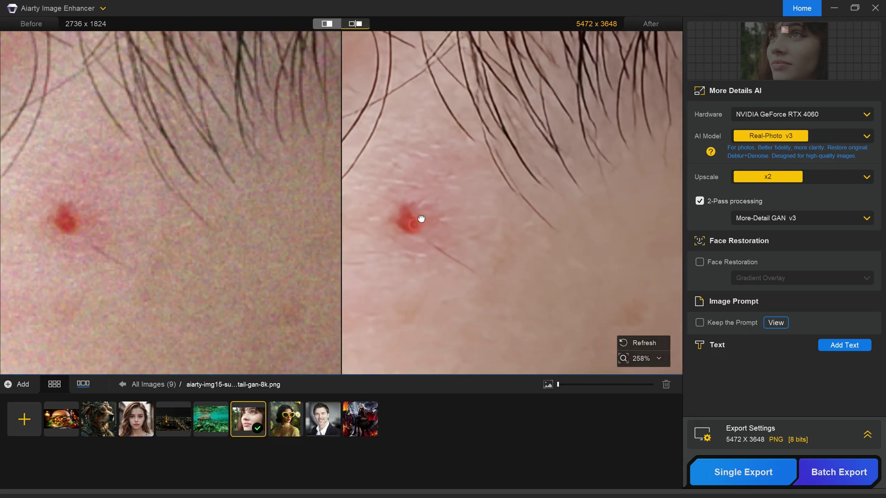
Step: Compare the before and after skin texture on the forehead, freckled nose and nostrils, and view the whole portrait
left_click_drag(421, 217, 557, 147)
scroll(557, 147, "down", 2)
left_click_drag(503, 277, 528, 14)
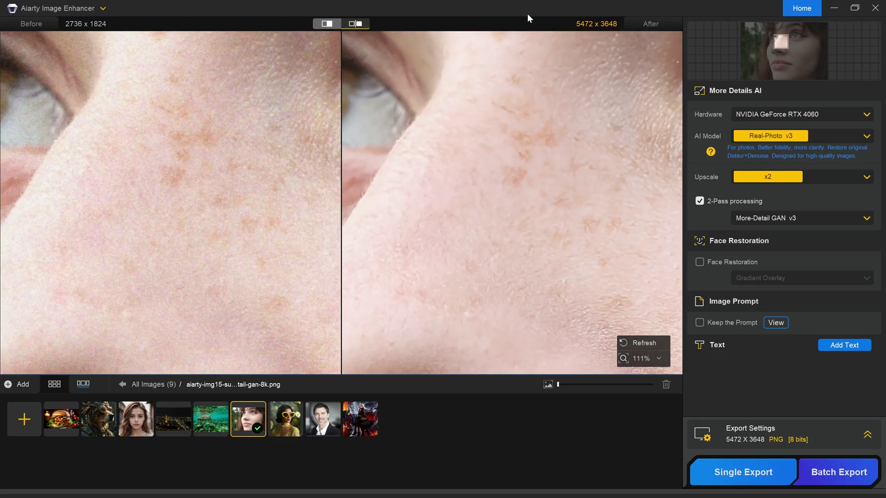
scroll(543, 162, "up", 2)
left_click_drag(543, 162, 537, 19)
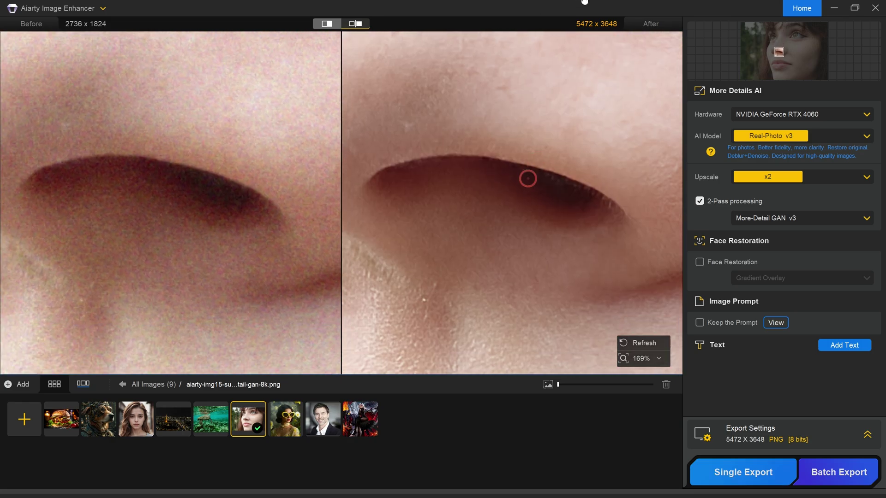
left_click_drag(585, 1, 593, 1)
scroll(570, 192, "down", 3)
left_click_drag(471, 263, 556, 159)
scroll(455, 115, "up", 6)
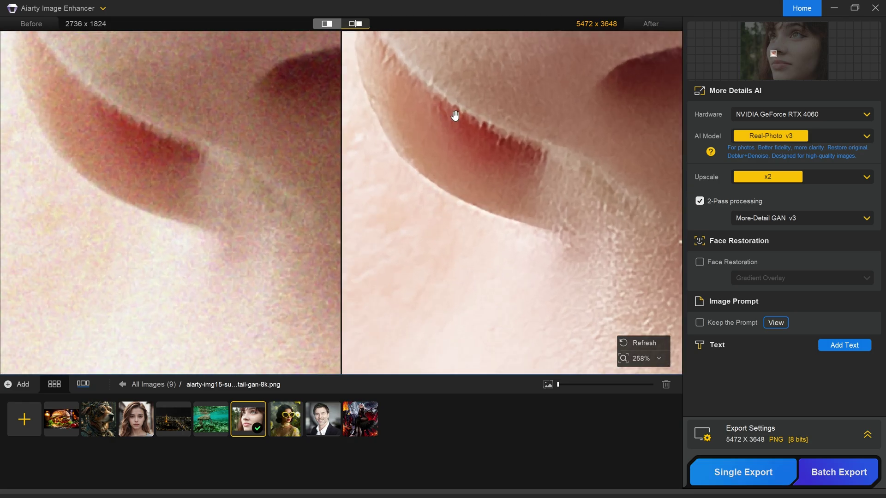
scroll(455, 115, "down", 10)
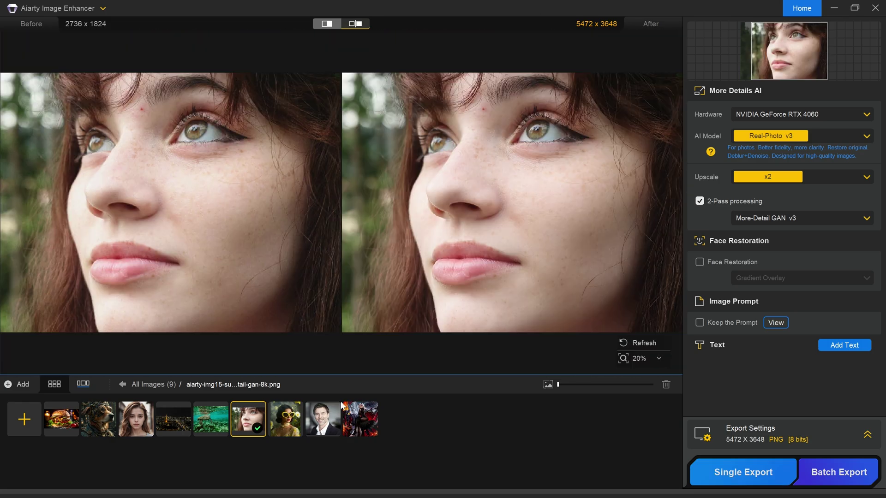
Step: Switch to the man's portrait images.jpg and inspect the original's face detail at several magnifications
left_click(320, 420)
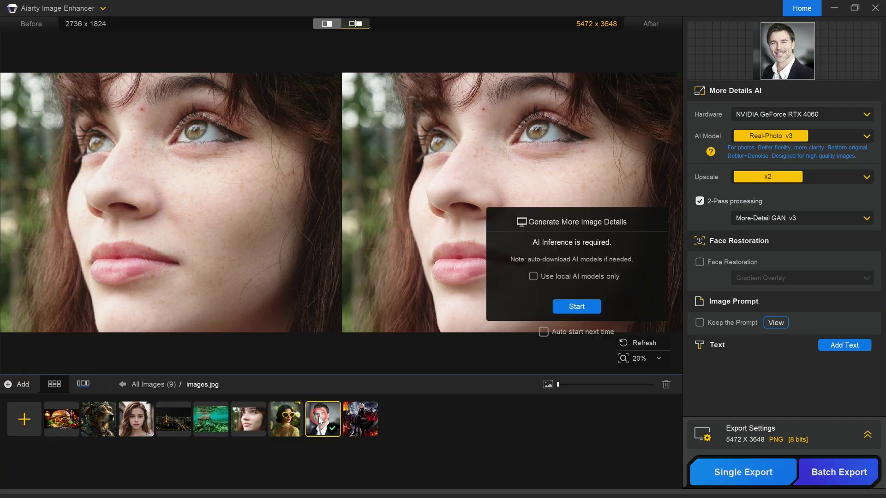
left_click_drag(386, 180, 441, 265)
scroll(424, 259, "down", 2)
left_click_drag(114, 205, 121, 210)
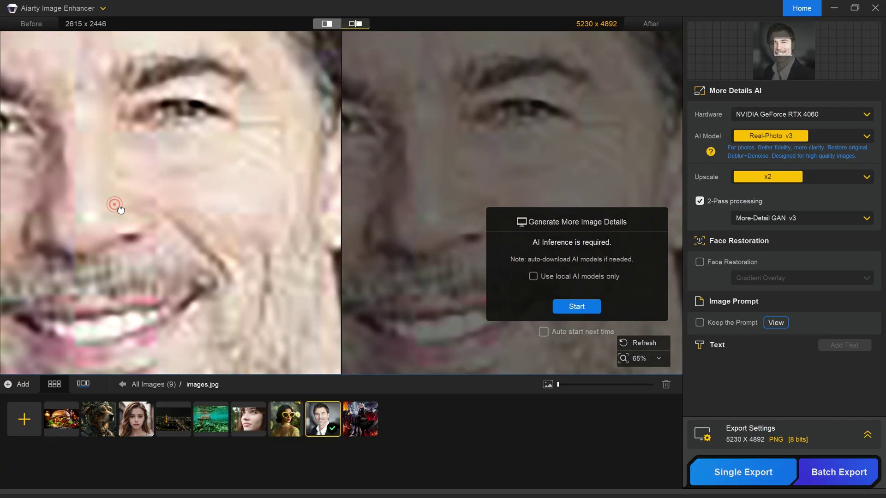
scroll(210, 221, "down", 4)
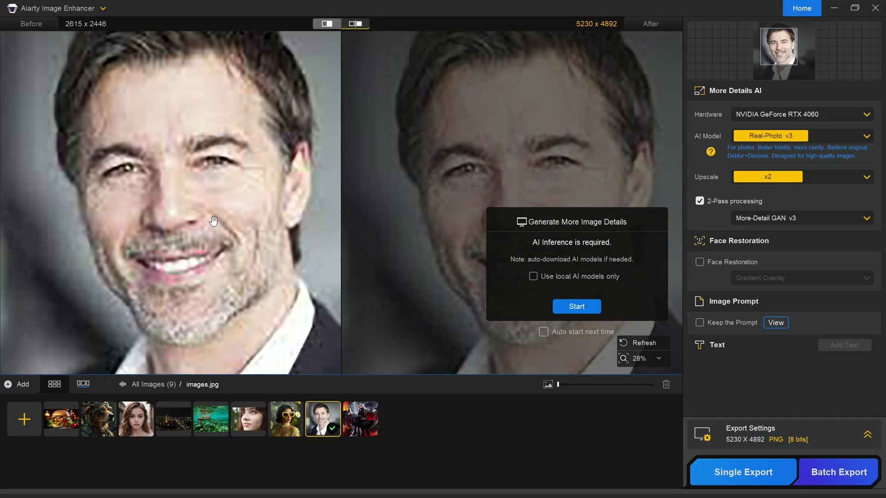
Step: Select the More-Detail GAN v3 model and x2 upscale for the man's portrait
scroll(214, 222, "down", 1)
scroll(225, 179, "up", 1)
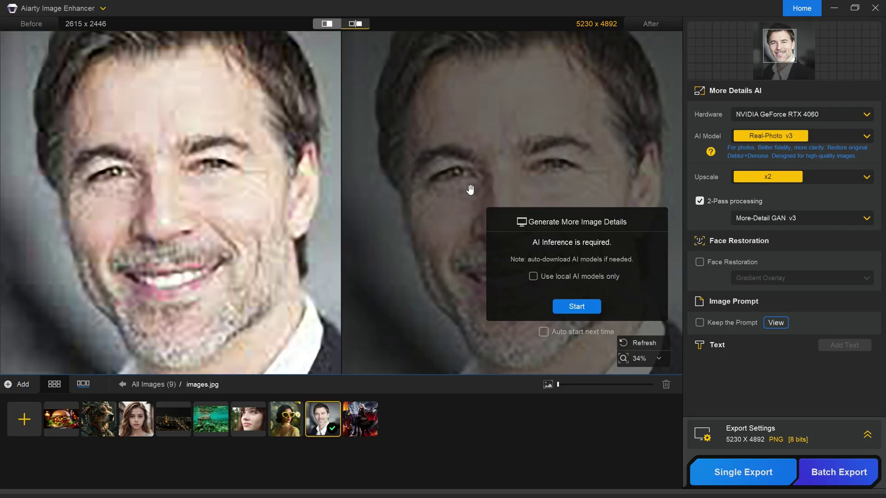
left_click(766, 138)
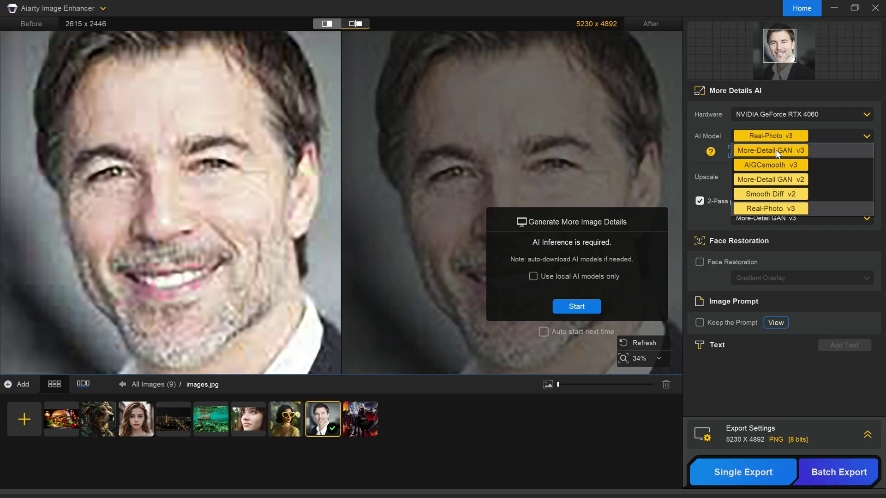
left_click(776, 150)
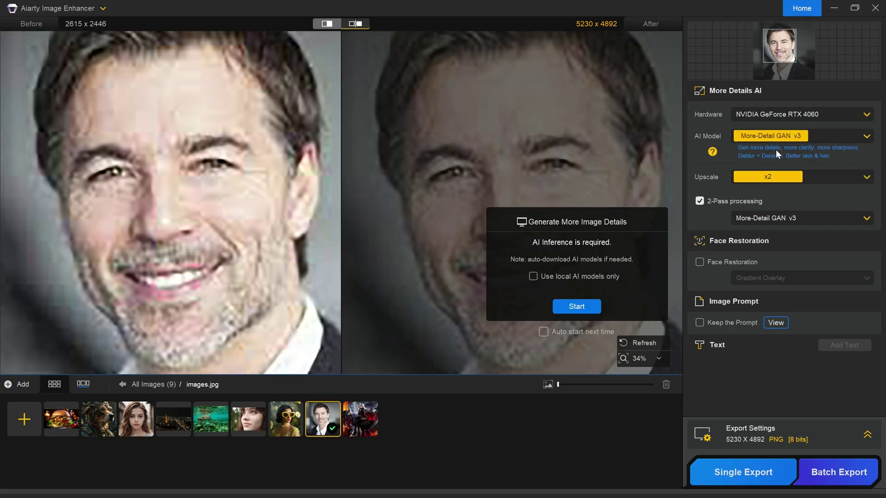
left_click(764, 176)
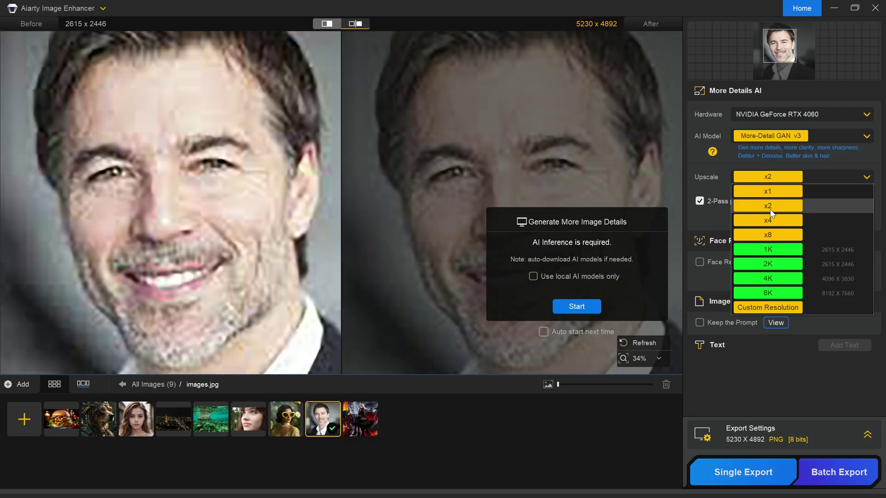
left_click(769, 218)
left_click(773, 177)
left_click(769, 206)
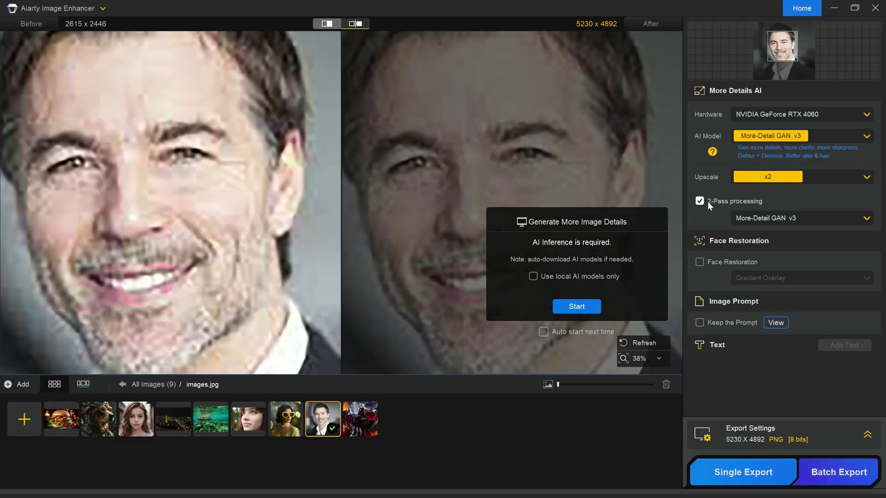
Step: Disable 2-Pass processing, enable Face Restoration with Gradient Overlay, and generate the enhanced portrait preview
left_click(707, 201)
left_click(700, 262)
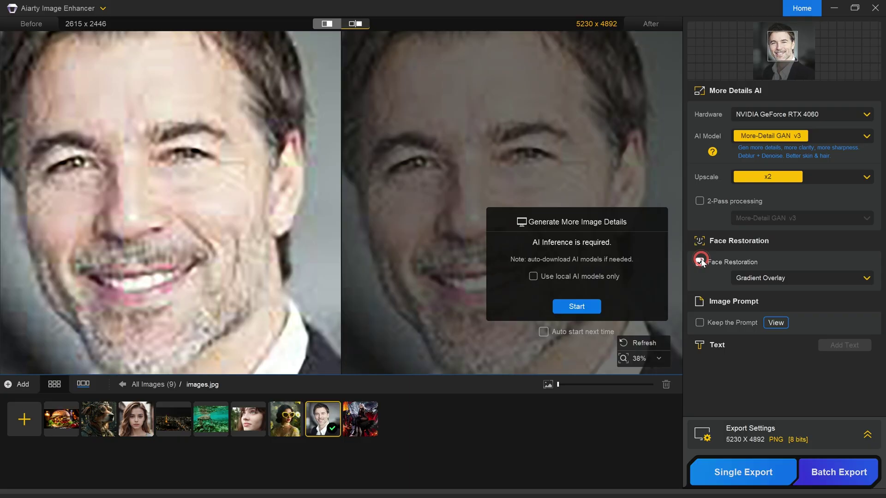
left_click(781, 279)
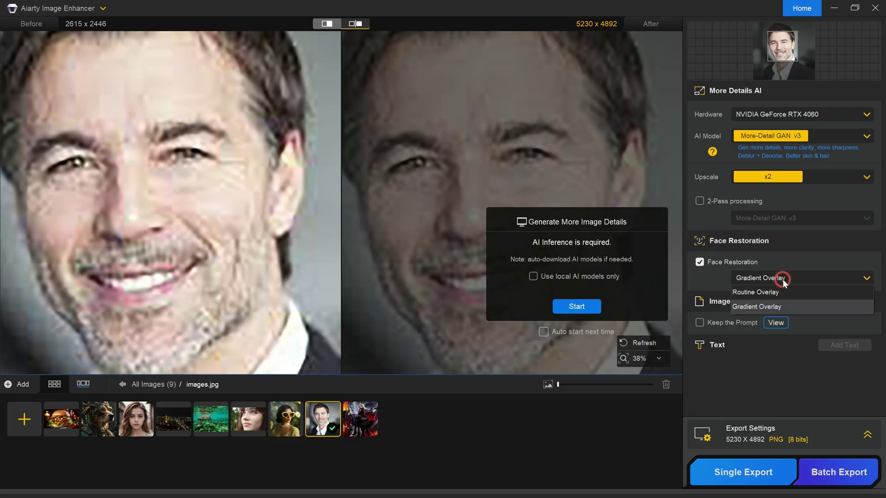
left_click(750, 308)
left_click(577, 307)
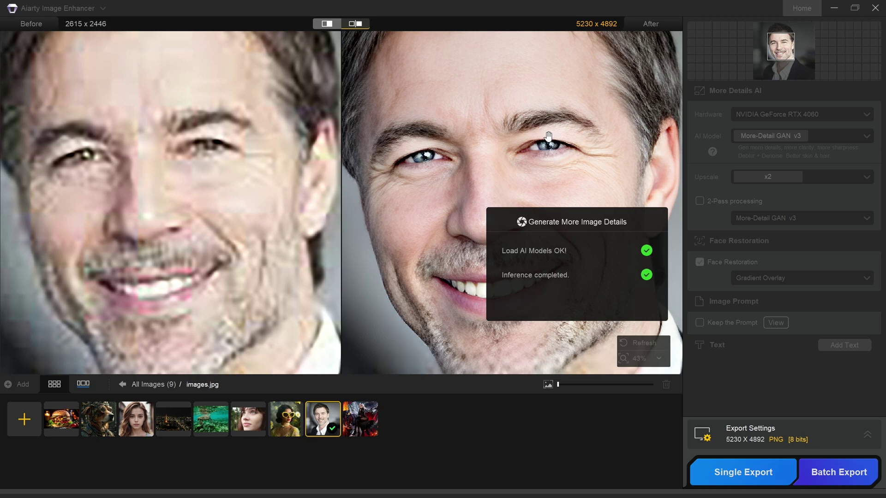
Step: Compare the restored eyes, teeth and beard of the man's portrait with the original at high magnification
scroll(564, 104, "up", 3)
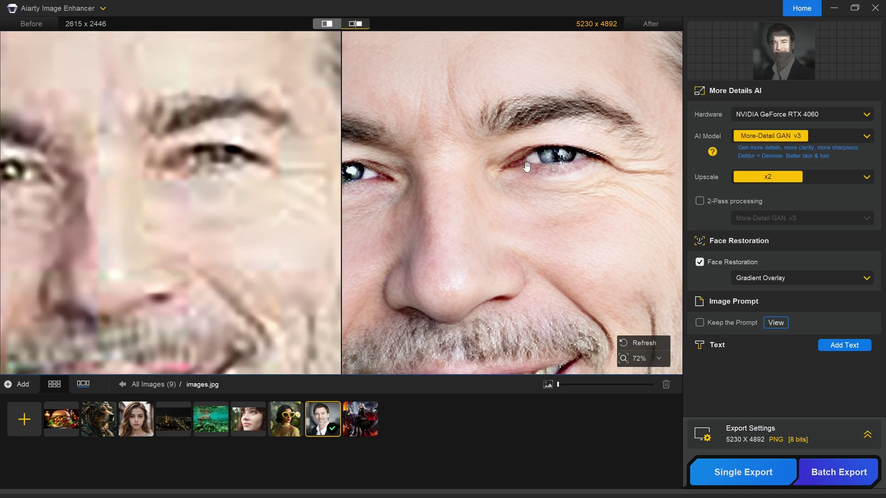
scroll(510, 183, "up", 3)
scroll(469, 181, "up", 5)
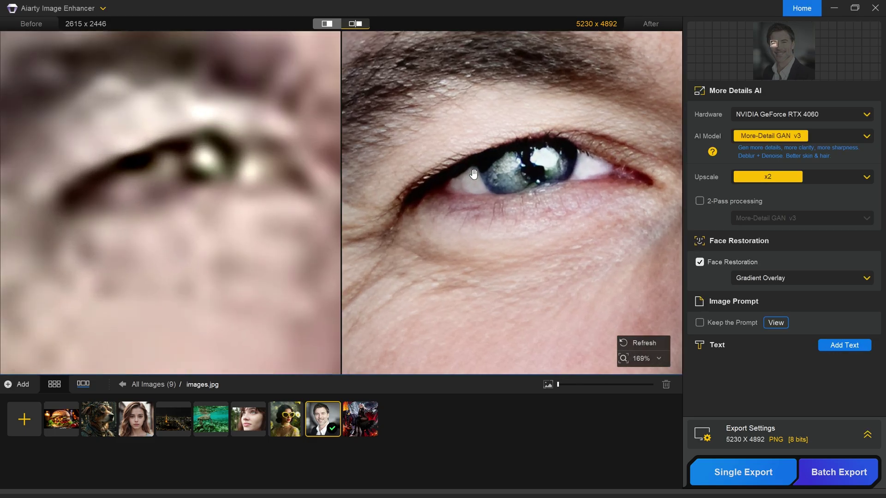
scroll(474, 174, "down", 5)
scroll(568, 243, "up", 2)
scroll(533, 148, "up", 2)
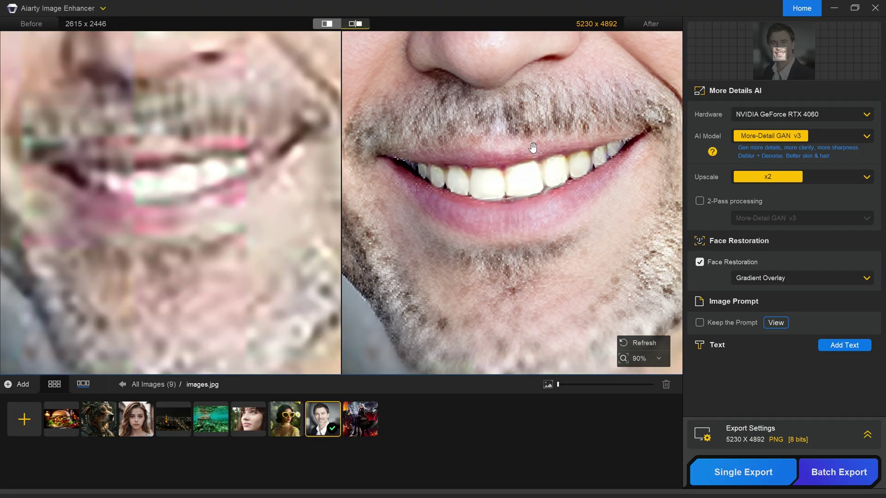
left_click_drag(524, 204, 530, 139)
scroll(530, 138, "down", 5)
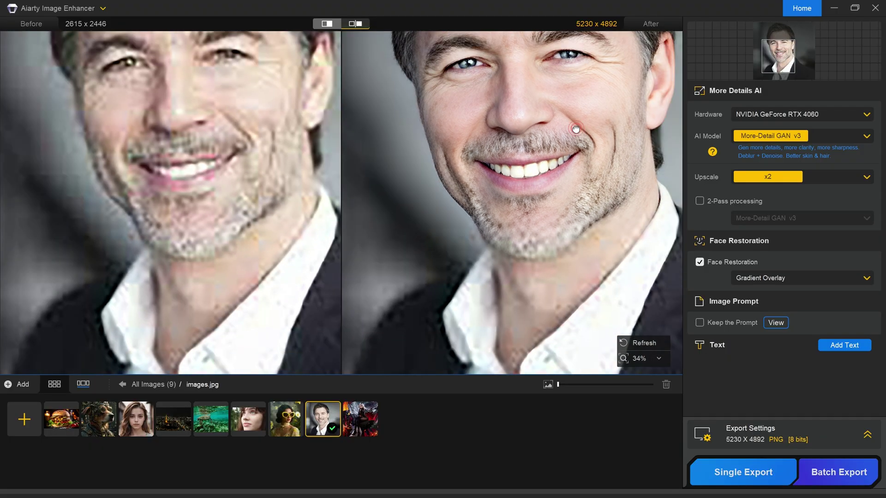
Step: Compare the man's whole face and hair before and after enhancement at medium magnification
scroll(500, 192, "up", 2)
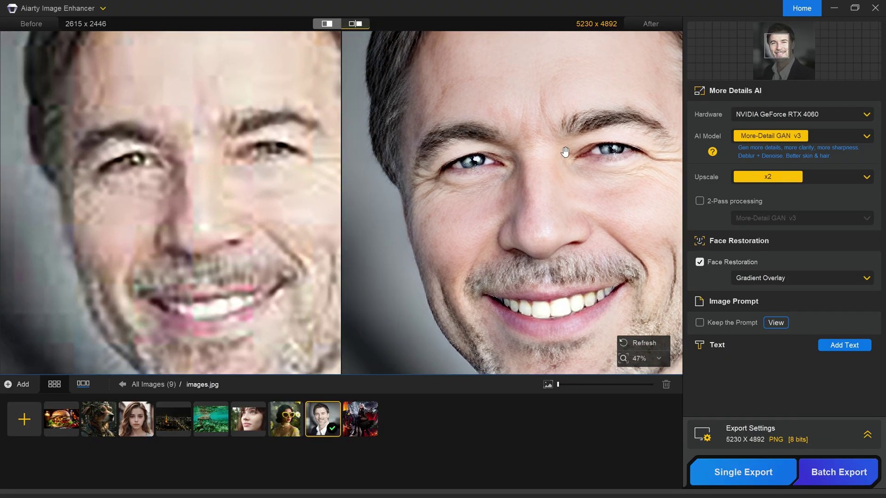
left_click_drag(565, 152, 465, 254)
left_click_drag(529, 152, 556, 48)
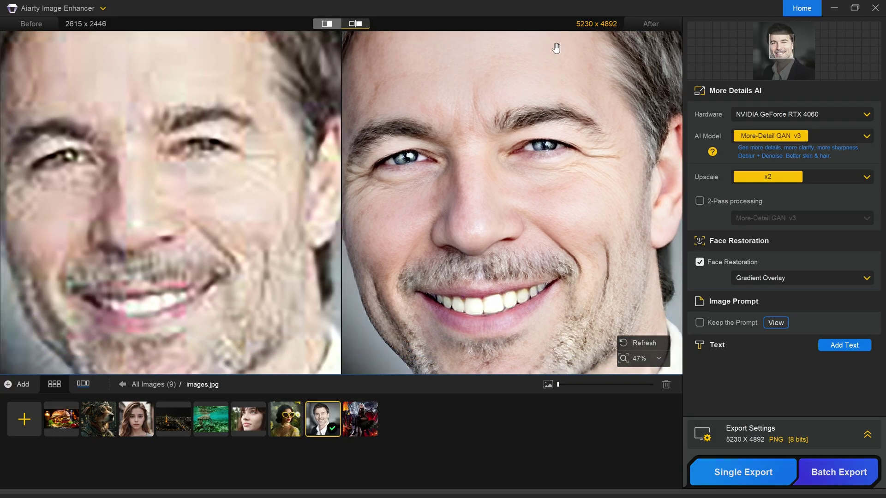
scroll(535, 185, "down", 4)
scroll(522, 184, "up", 4)
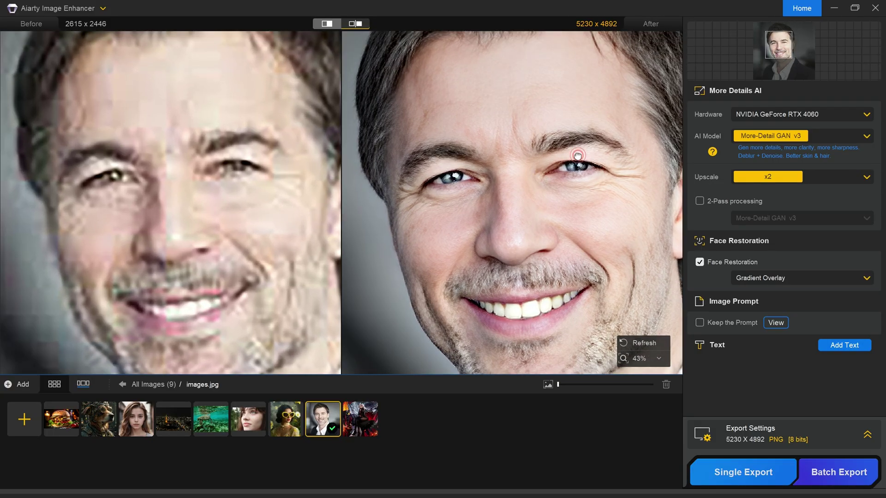
mouse_move(577, 156)
left_mouse_down()
mouse_move(559, 144)
mouse_move(574, 108)
left_mouse_up()
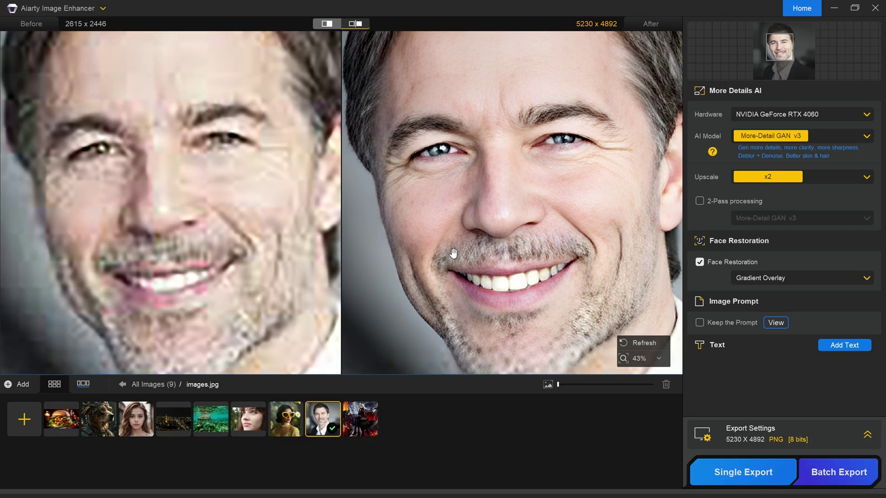
Step: Switch to the steampunk dog image 0014.jpg and inspect the original's detail
left_click(92, 420)
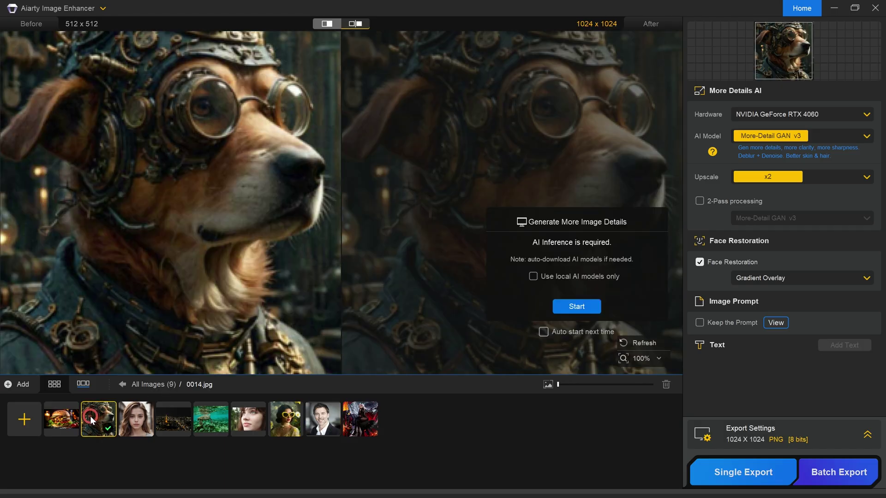
scroll(272, 200, "up", 4)
scroll(181, 239, "down", 4)
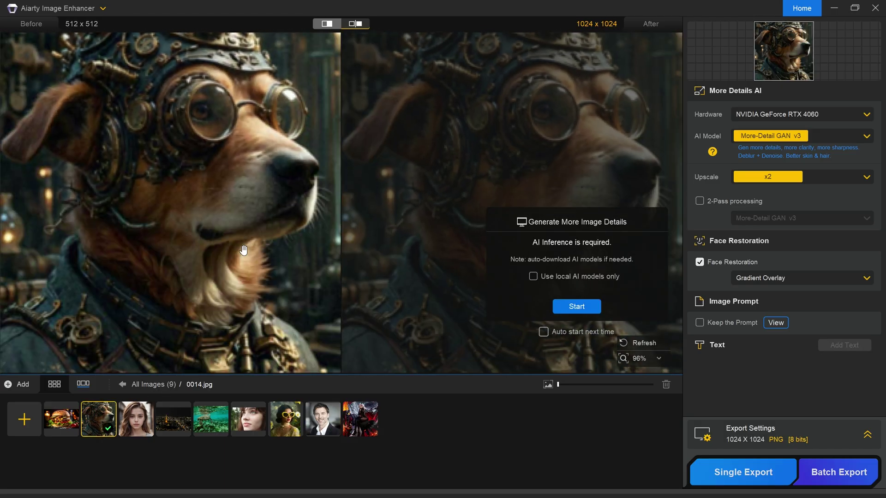
Step: Set the AIGCsmooth v3 model, x8 upscale and 2-Pass processing without Face Restoration, and generate the dog's enhanced preview
left_click(766, 136)
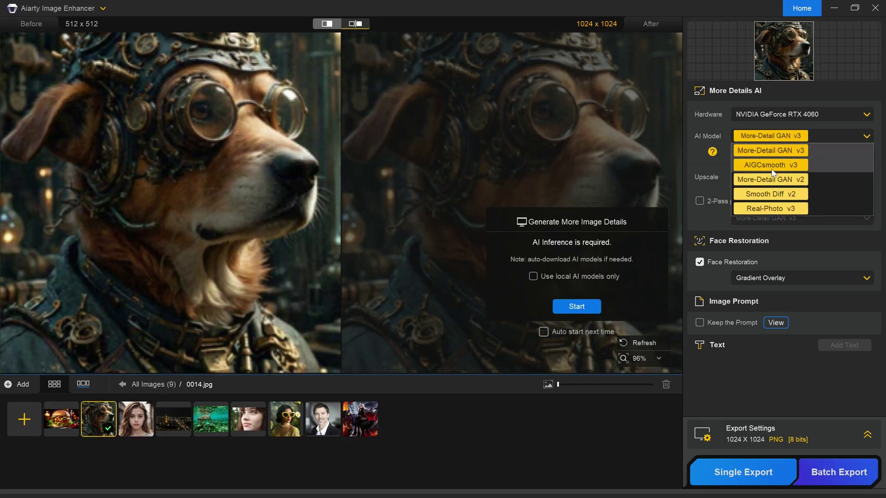
left_click(764, 166)
left_click(767, 177)
left_click(767, 230)
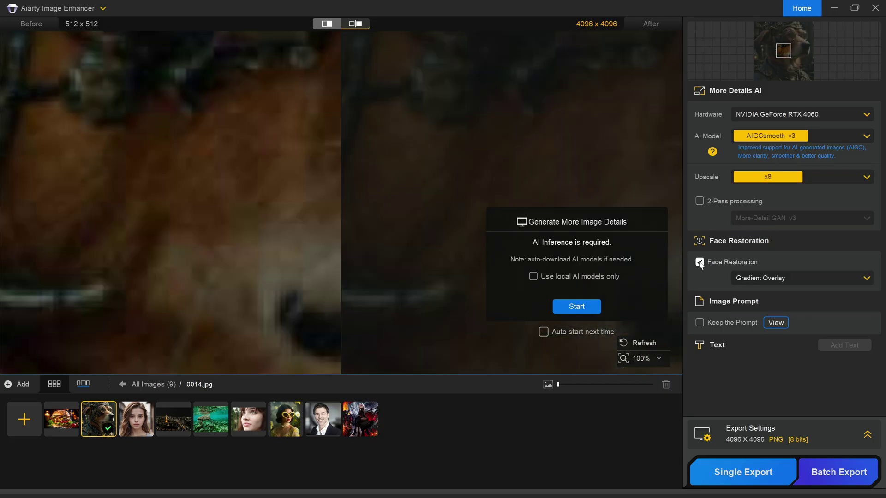
left_click(596, 303)
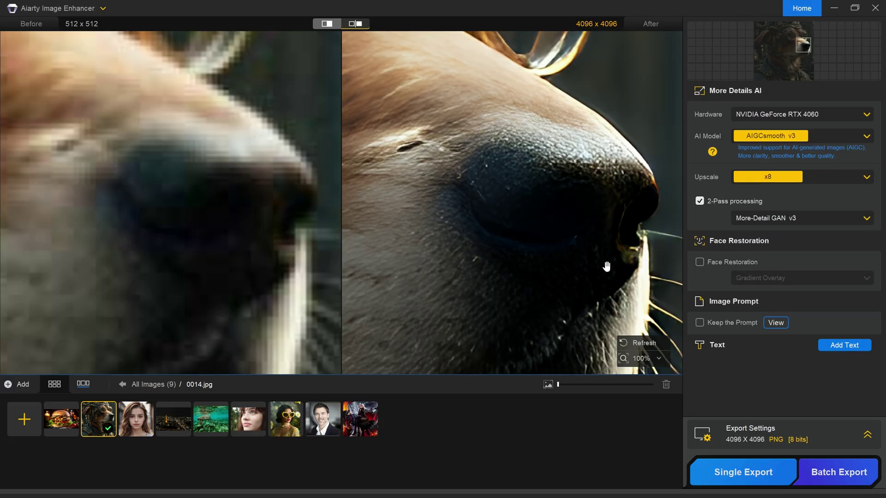
Step: Compare the enhanced dog's nose and the eye behind the goggle lens with the original up close
scroll(546, 159, "up", 3)
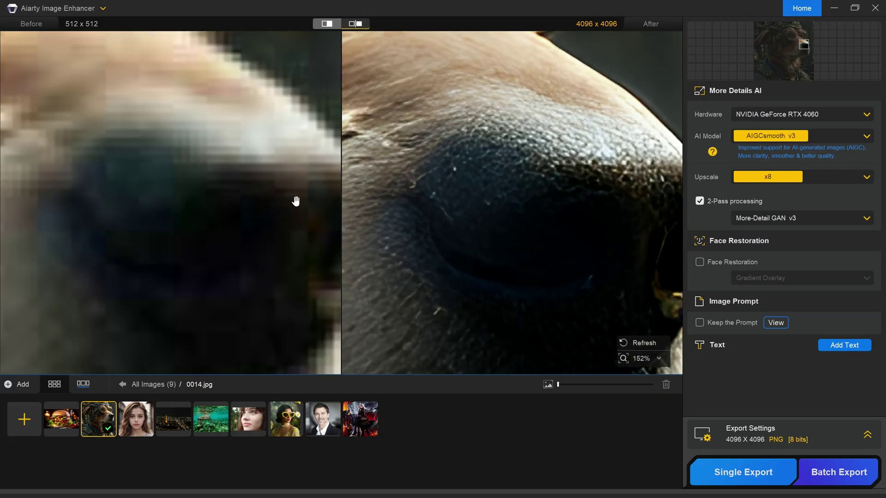
left_click_drag(295, 202, 226, 123)
left_click_drag(526, 102, 670, 257)
left_click_drag(139, 157, 180, 166)
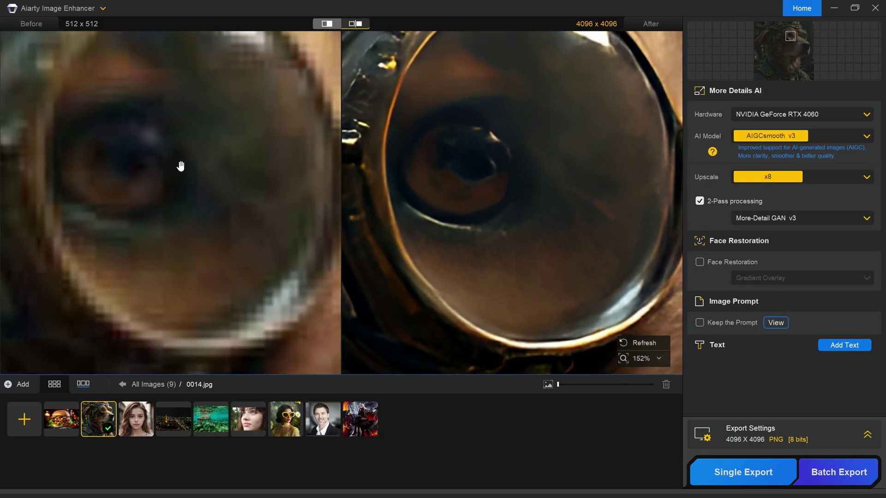
left_click_drag(612, 183, 491, 181)
scroll(491, 181, "down", 4)
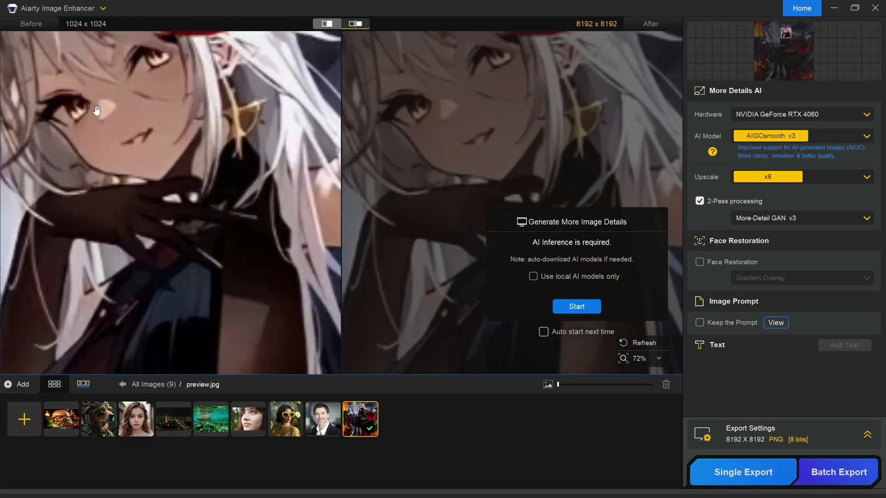
Step: Choose the Smooth Diff v2 model for the anime image preview.jpg at x8 with 2-Pass processing, and generate its enhanced preview
scroll(166, 253, "up", 3)
scroll(186, 179, "down", 8)
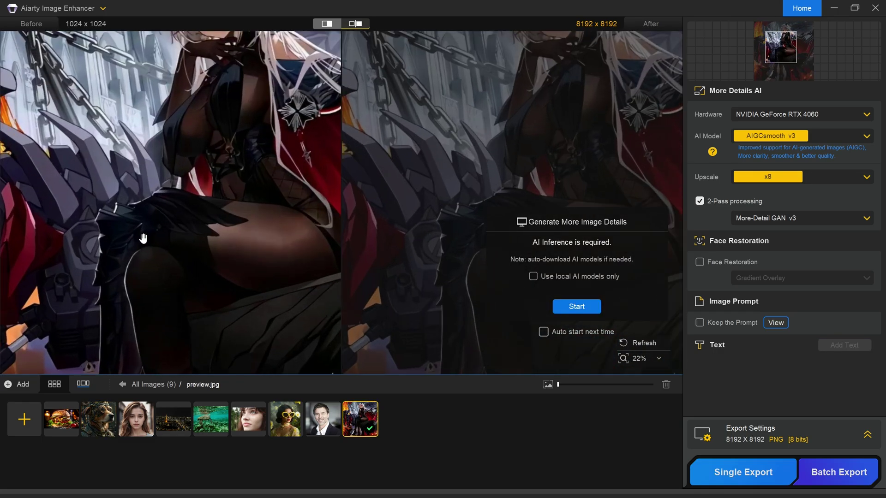
scroll(181, 110, "up", 4)
left_click(776, 132)
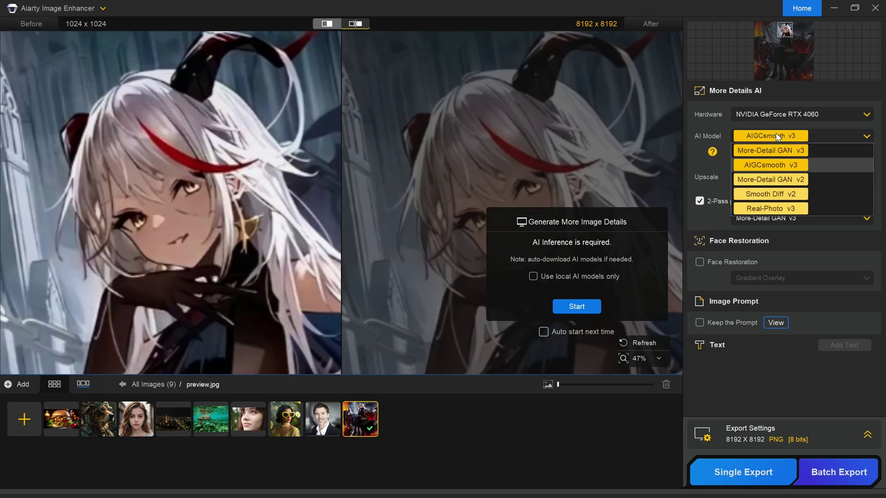
left_click(762, 194)
left_click(790, 178)
left_click(703, 211)
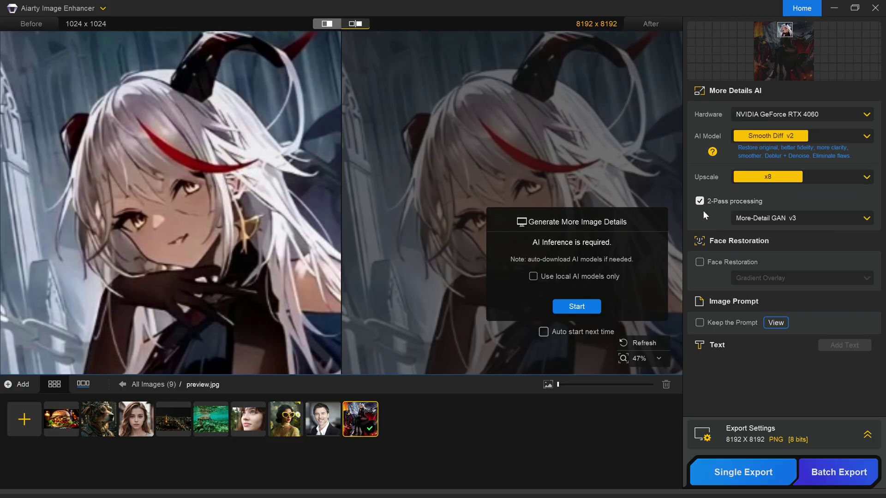
left_click(577, 306)
Step: Compare the anime character's face and outfit before and after enhancement at several magnifications
scroll(506, 265, "up", 2)
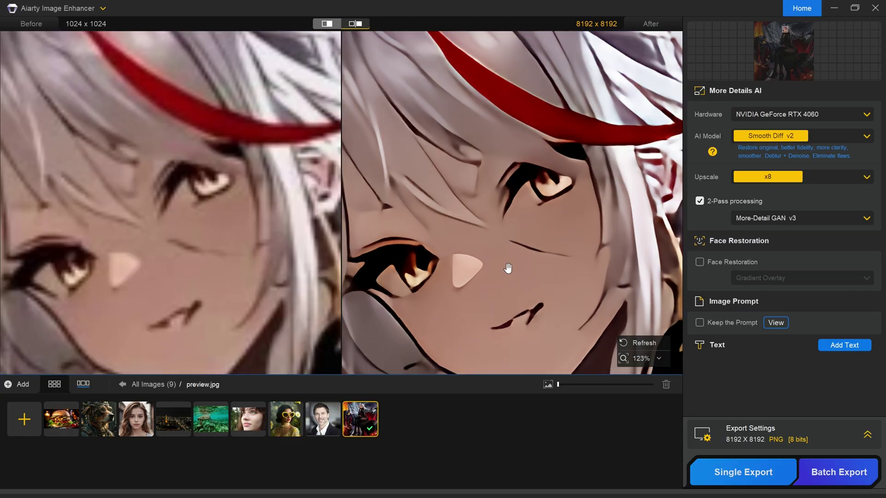
left_click_drag(506, 265, 369, 92)
scroll(501, 200, "up", 2)
scroll(480, 125, "down", 3)
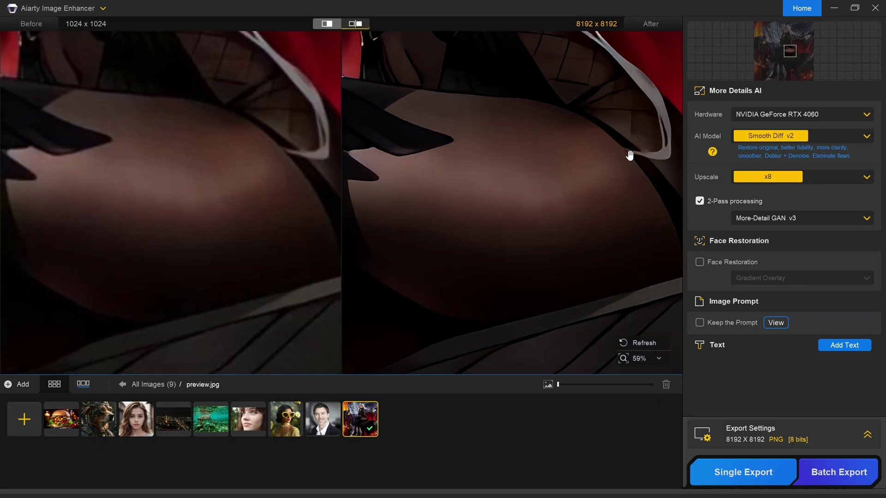
left_click_drag(629, 154, 486, 212)
Step: Switch to the night city skyline image and inspect the original's lit tower, its base and the surrounding buildings
left_click(173, 419)
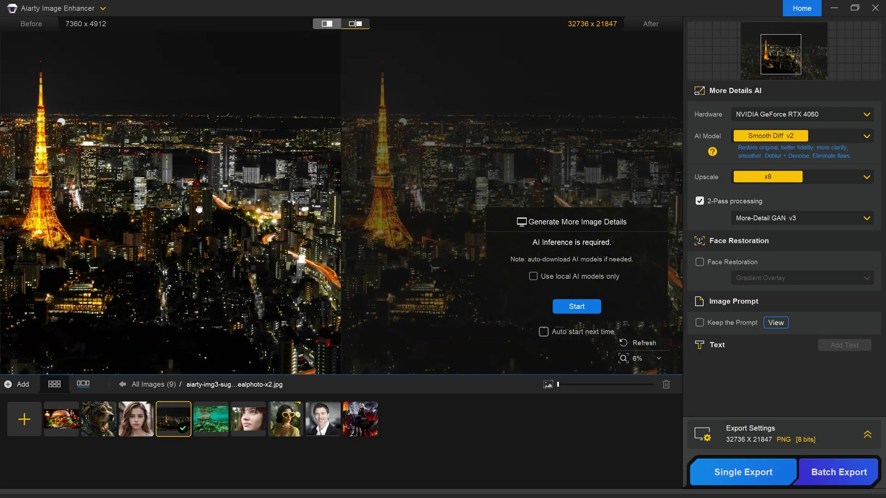
scroll(127, 202, "up", 5)
left_click_drag(83, 203, 461, 319)
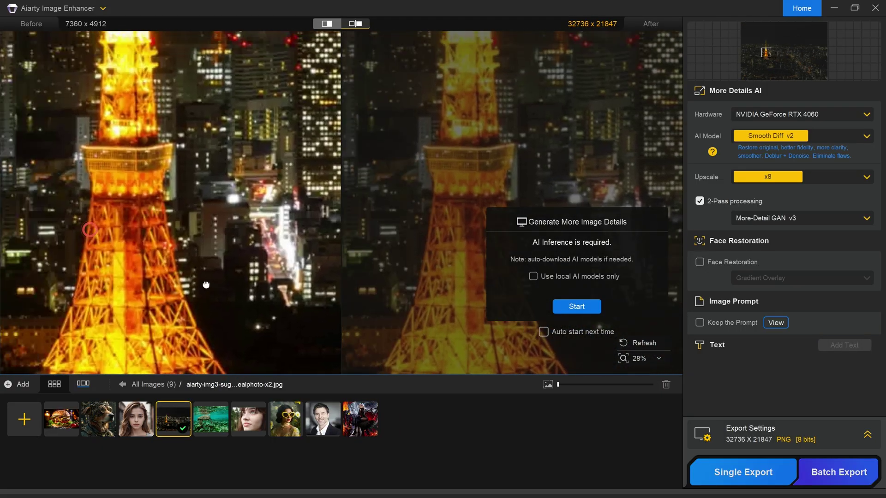
scroll(186, 253, "up", 3)
left_click_drag(186, 253, 181, 125)
left_click_drag(207, 312, 175, 69)
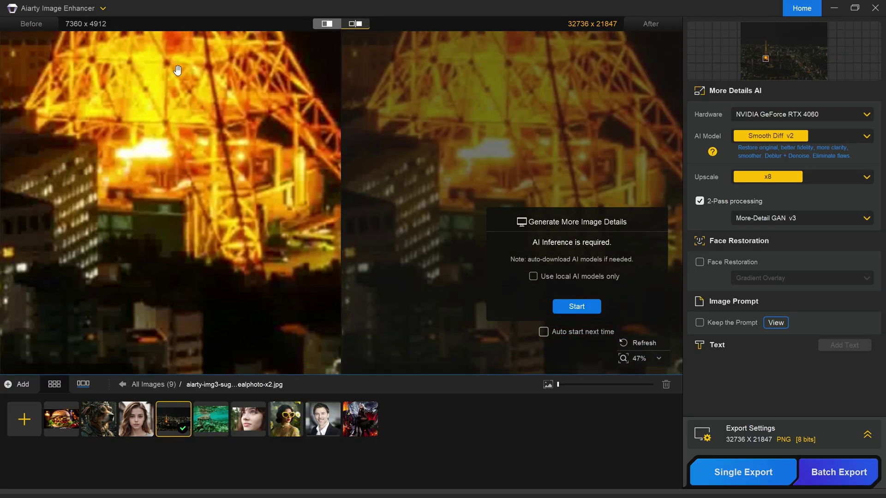
scroll(165, 215, "down", 3)
left_click_drag(331, 100, 308, 203)
Step: Set the Real-Photo v3 model and x2 upscale for the night city image, and generate its enhanced preview
left_click(761, 134)
left_click(765, 209)
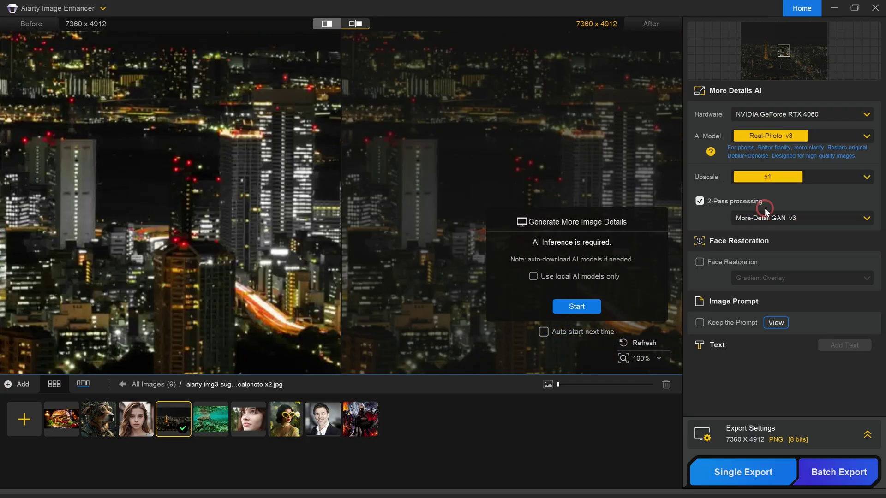
left_click(768, 177)
left_click(765, 198)
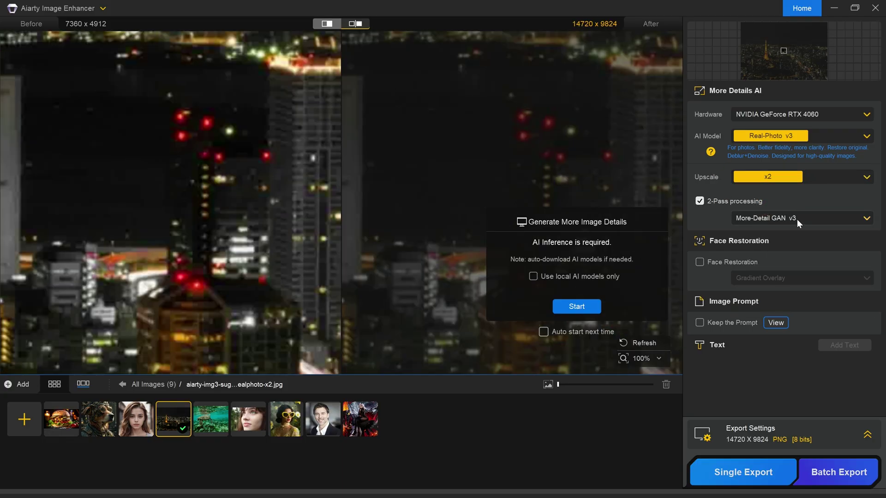
left_click(577, 306)
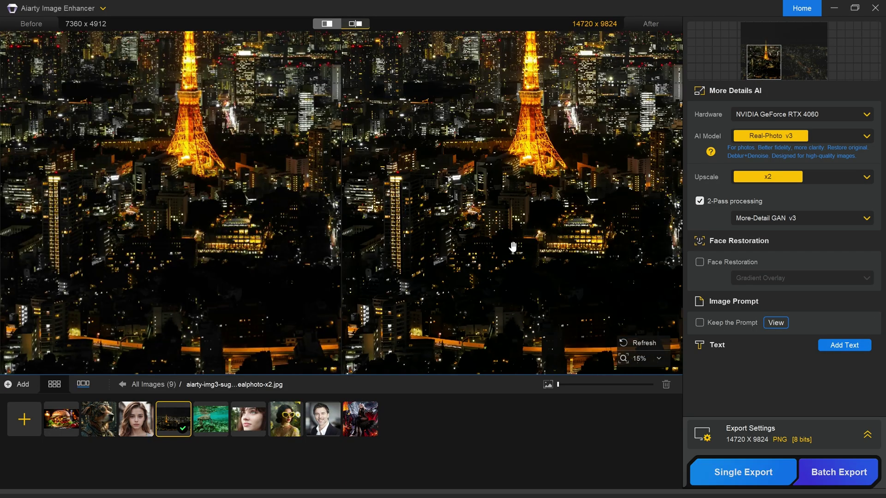
Step: Compare the lit building windows in the night city image before and after enhancement at several magnifications up to 400%
scroll(513, 247, "down", 1)
scroll(507, 258, "up", 10)
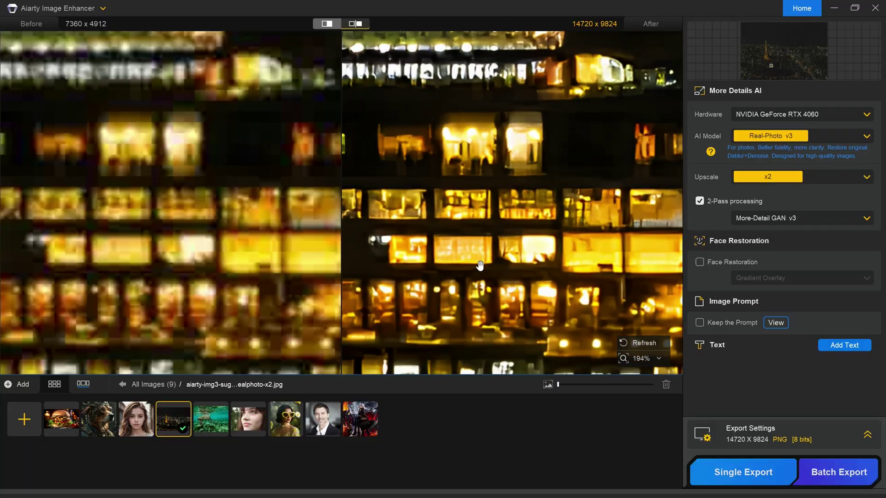
scroll(480, 266, "up", 3)
scroll(462, 281, "up", 3)
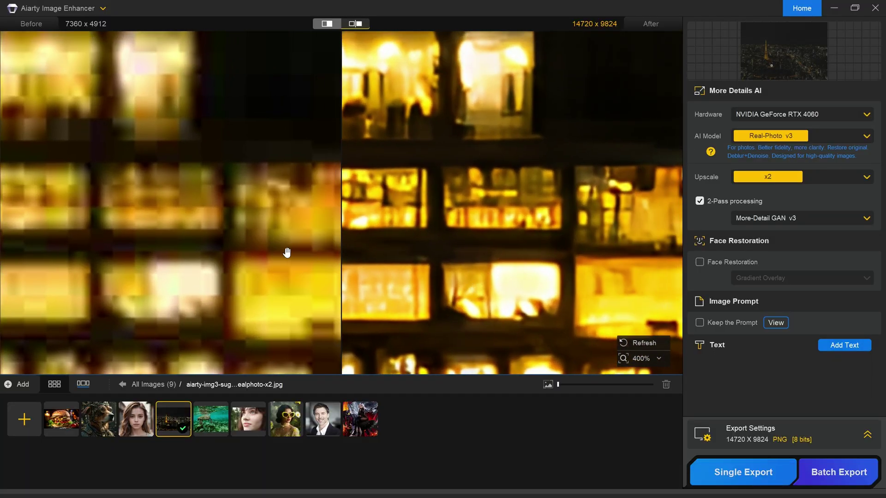
scroll(573, 228, "down", 6)
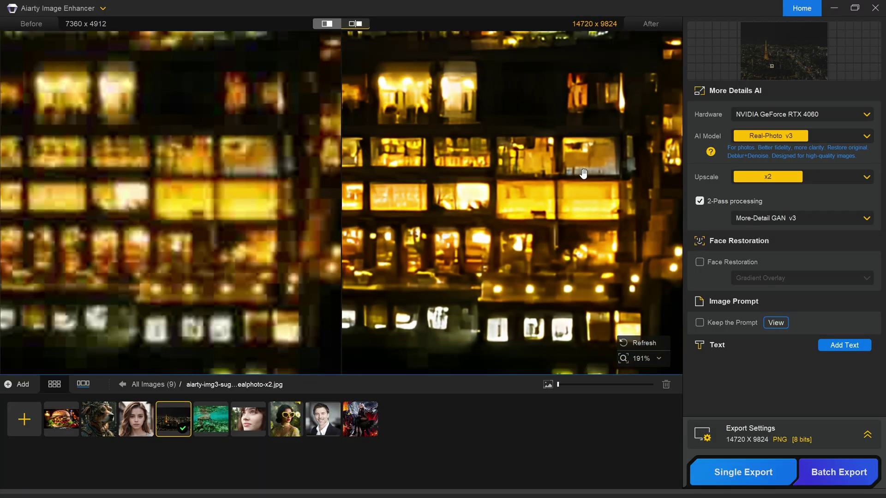
scroll(554, 175, "down", 12)
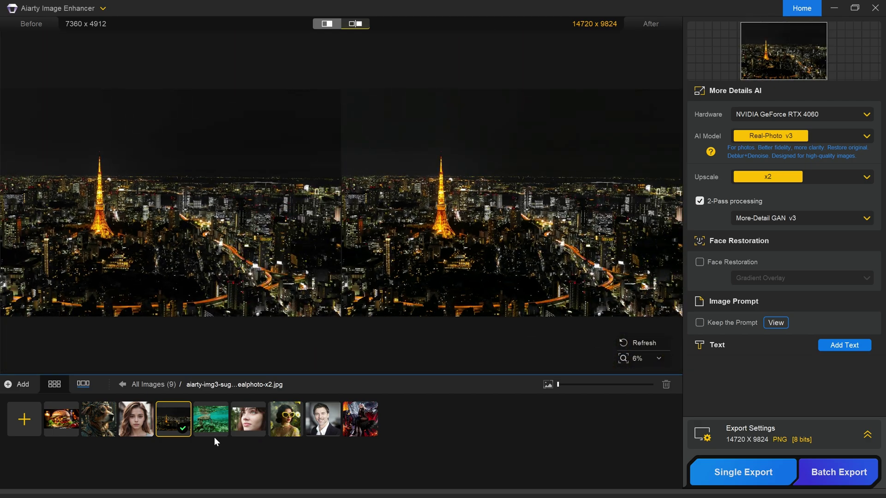
Step: Set the export format to JPG with Original DPI and quality 100
left_click(864, 436)
left_click(741, 341)
left_click(738, 385)
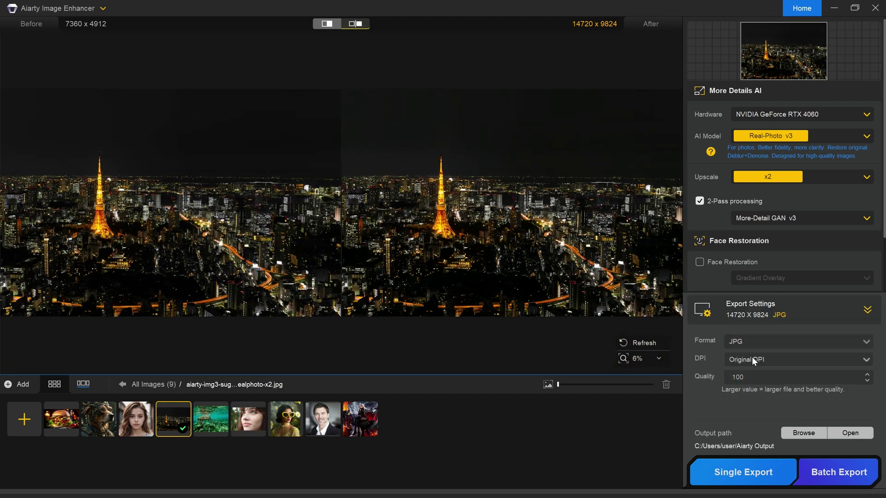
left_click(752, 360)
left_click(743, 374)
double_click(741, 376)
Step: Keep Aiarty Output as the destination folder and export the night city image on its own
left_click(805, 434)
left_click(679, 476)
left_click(745, 475)
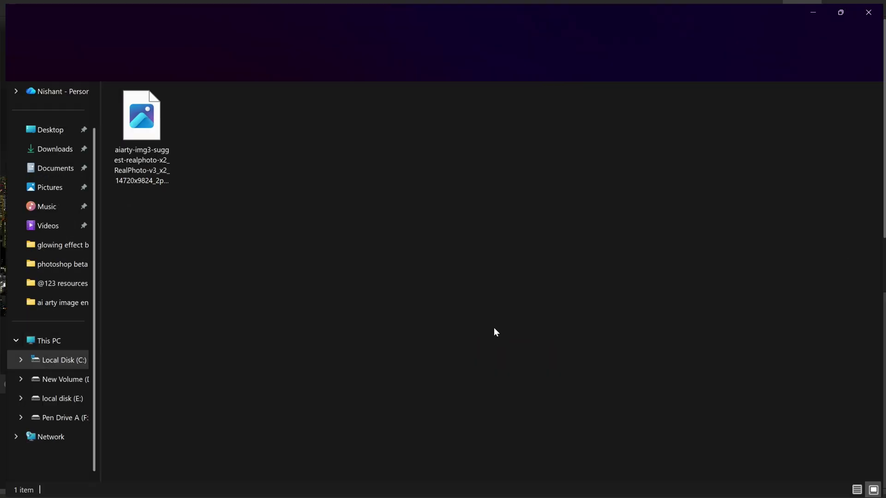
Step: Open the exported night city JPEG in the photo viewer and examine the tower and city lights up close
double_click(138, 122)
scroll(267, 218, "up", 5)
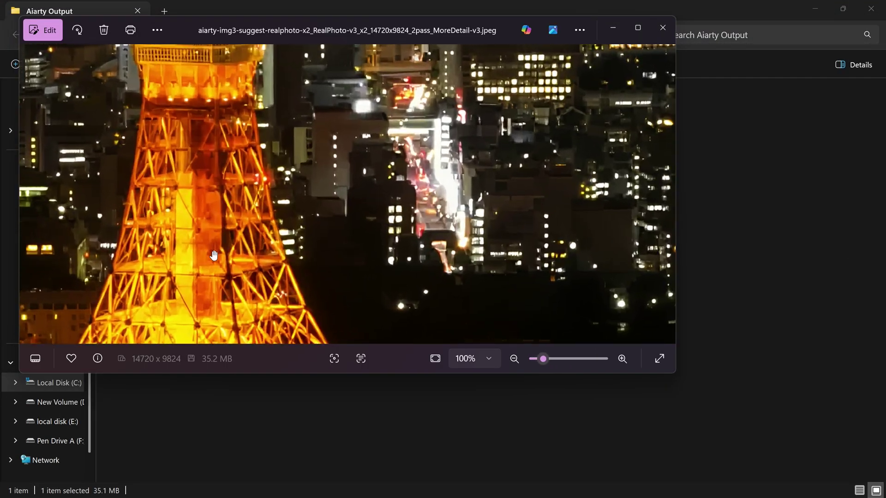
left_click_drag(214, 253, 374, 57)
left_click_drag(371, 227, 217, 297)
scroll(430, 241, "up", 3)
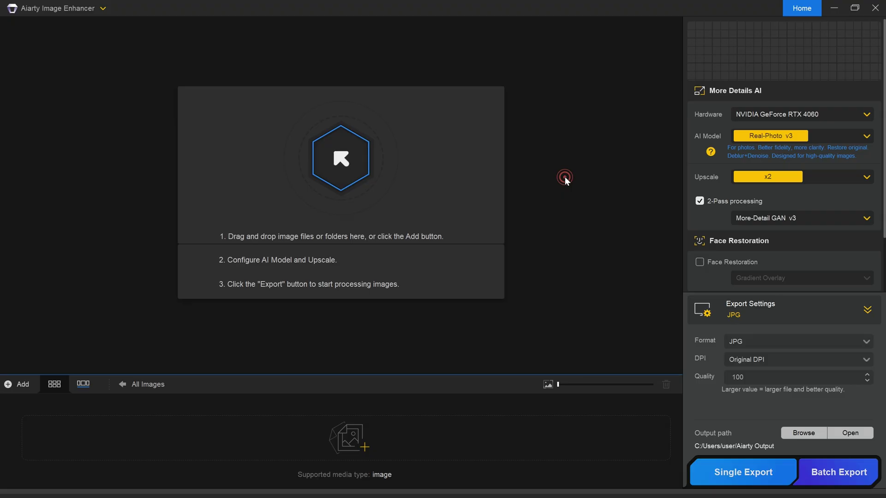
Step: Import all the images from the batch folder into the empty Aiarty Image Enhancer workspace
left_click(340, 160)
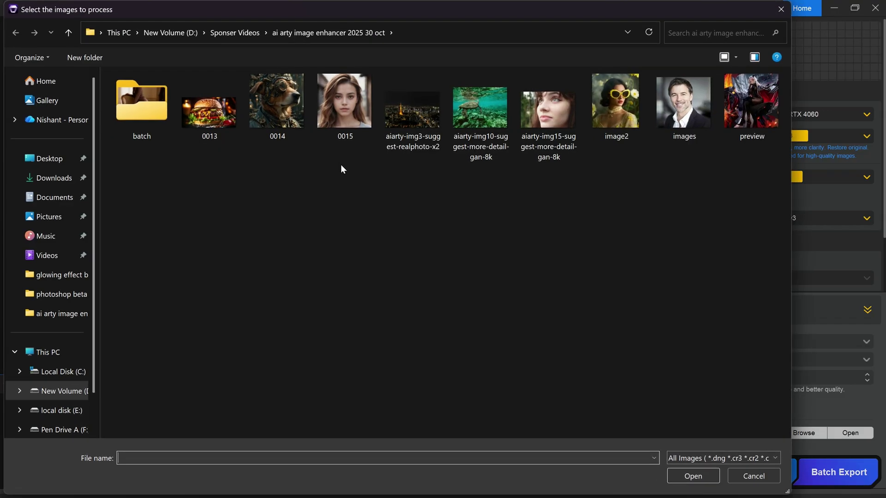
double_click(156, 124)
left_click(141, 107)
left_click(344, 208, "shift")
key("Return")
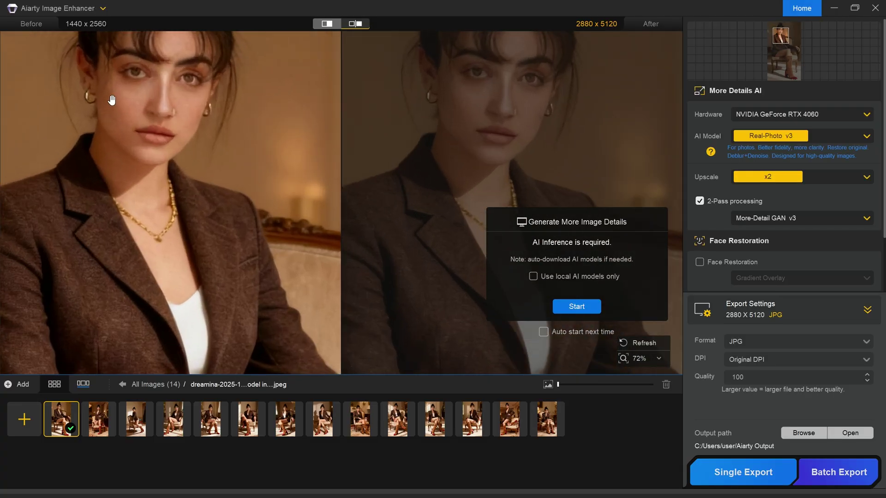
Step: Check the first batch photo's face, and use Real-Photo v3 at x2 with More-Detail GAN v3 as the 2-Pass model
scroll(112, 100, "up", 5)
left_click_drag(112, 100, 251, 208)
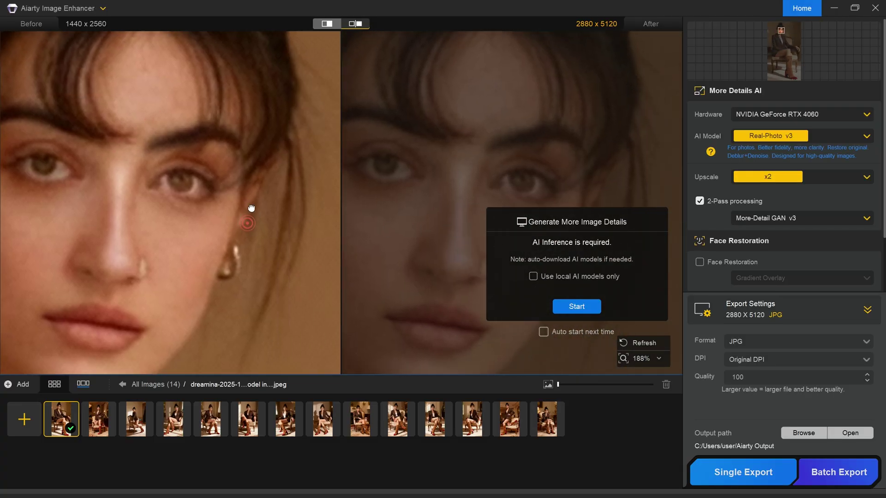
scroll(258, 210, "down", 10)
left_click(776, 136)
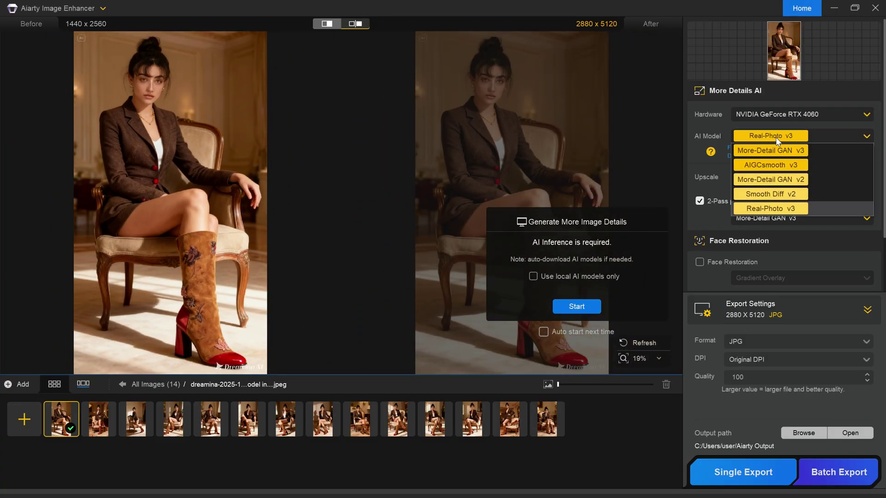
left_click(774, 177)
left_click(774, 202)
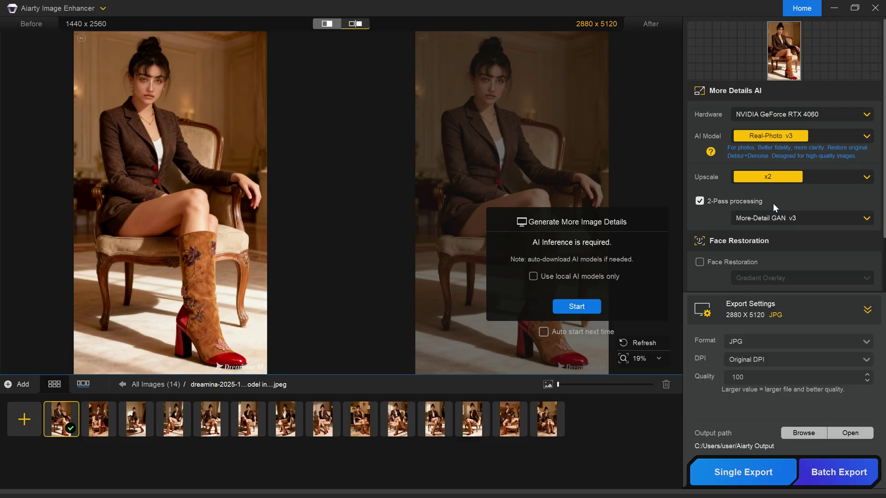
left_click(768, 216)
left_click(768, 218)
Step: Create a folder named "batch export" inside the "ai arty image enhancer 2025 30 oct" folder while choosing the output path
left_click(804, 433)
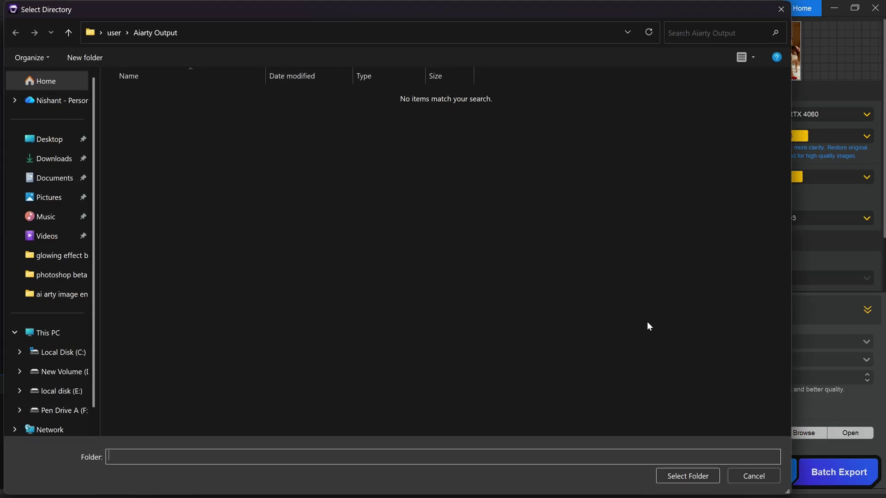
left_click(65, 34)
left_click(62, 294)
right_click(261, 217)
mouse_move(289, 371)
left_click(424, 217)
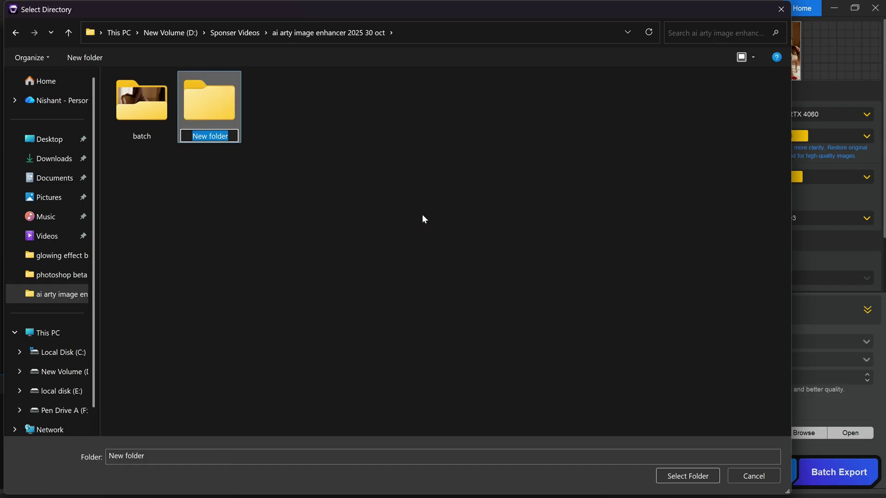
type("batch export")
key("Return")
Step: Set the "batch export" folder as the output path and export the whole batch
key("Return")
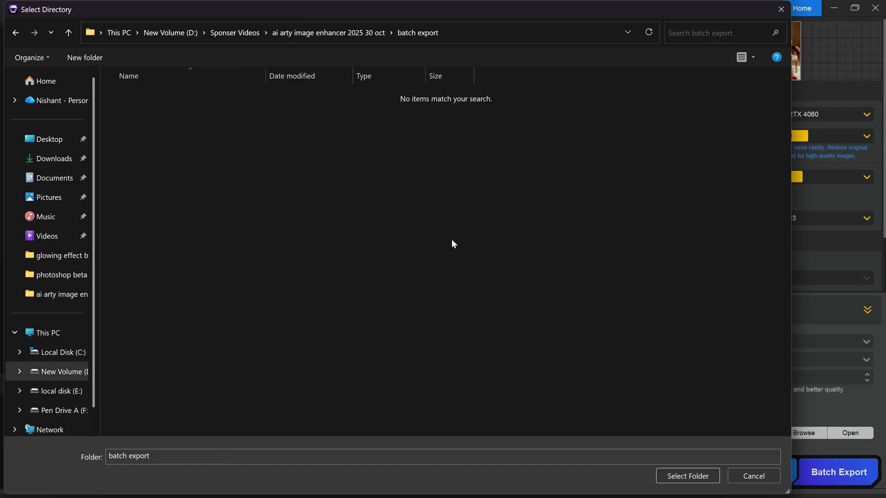
left_click(688, 476)
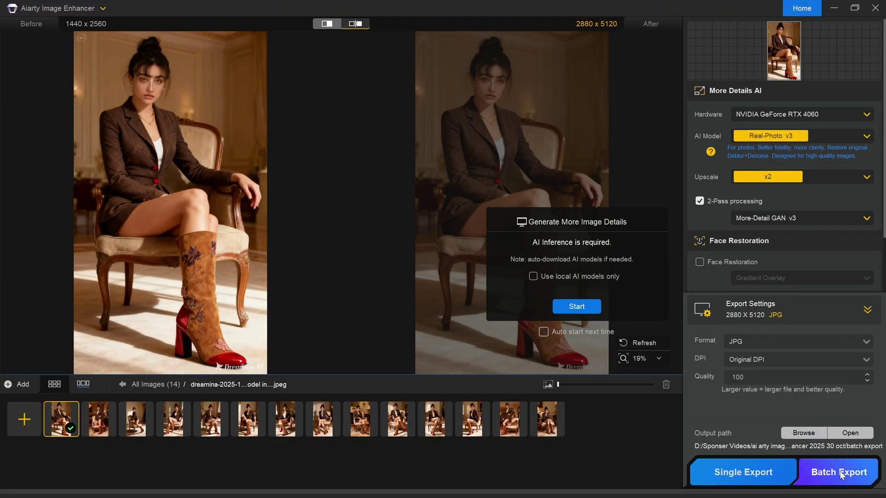
left_click(839, 471)
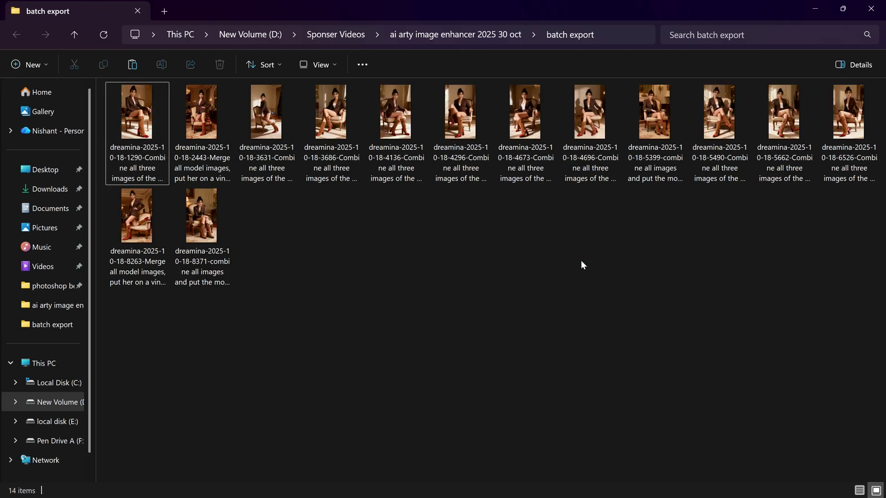
Step: Open several exported batch photos in the photo viewer and examine the woman's enhanced face and outfit
double_click(848, 115)
scroll(355, 92, "up", 5)
left_click(662, 29)
double_click(783, 115)
scroll(355, 103, "up", 4)
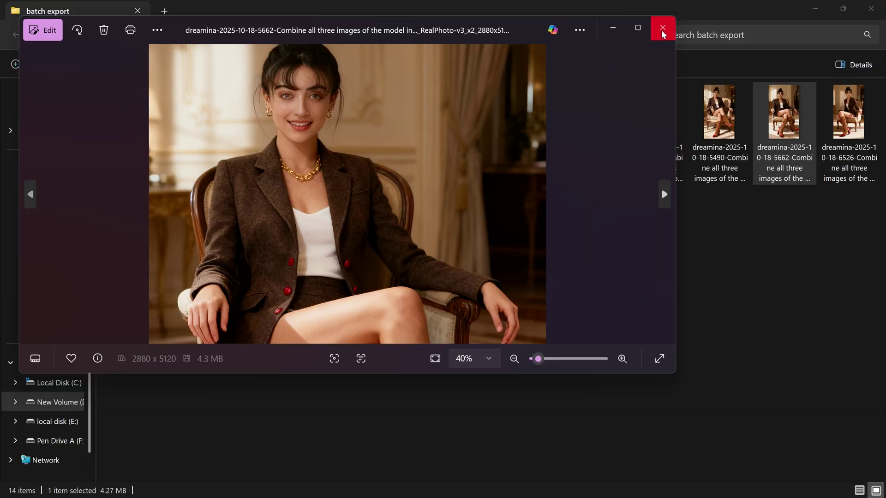
key("Left")
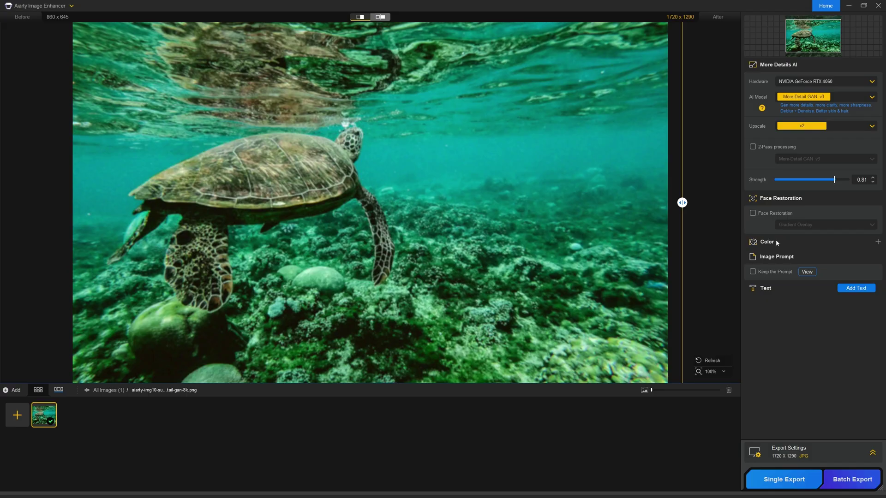
Step: Set More-Detail GAN v3, x8 upscale, 2-Pass processing and strength 0.78 for the sea turtle image, and generate its enhanced preview
left_click(805, 96)
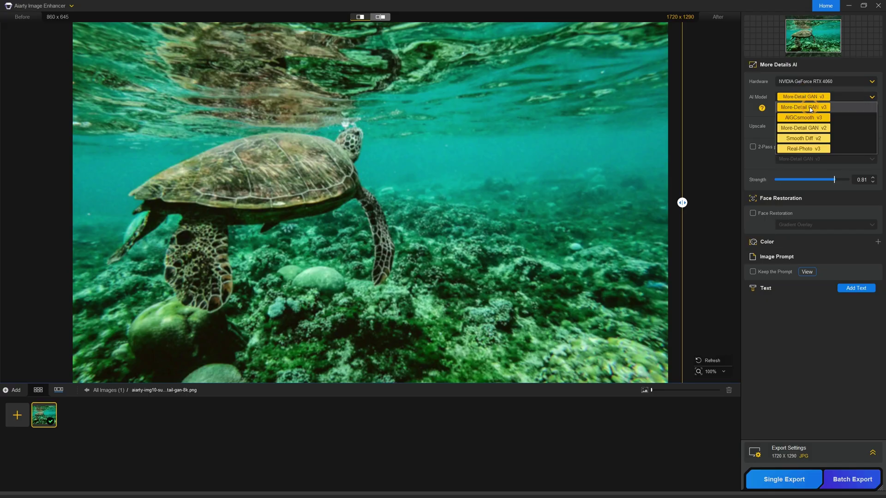
left_click(811, 108)
left_click(803, 126)
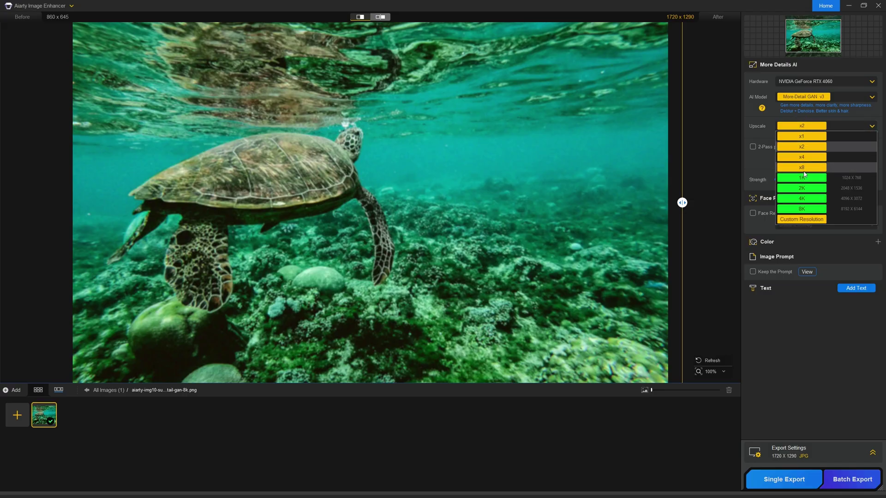
left_click(804, 169)
left_click(757, 147)
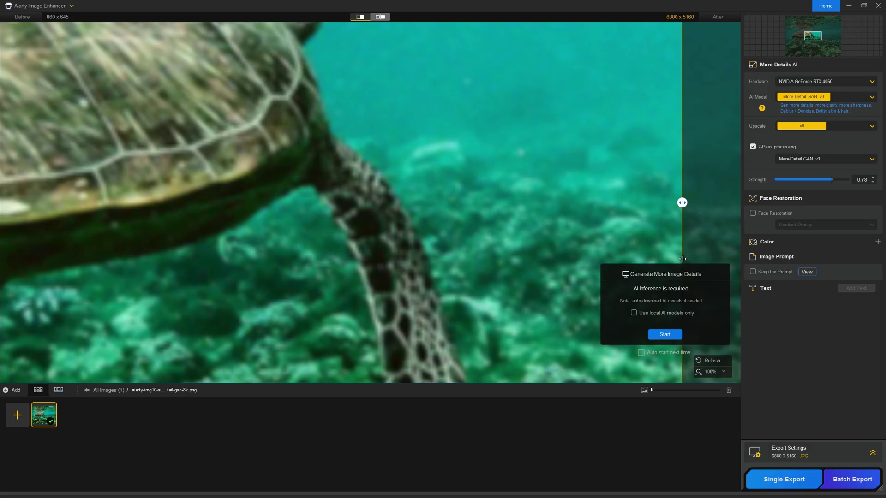
left_click(669, 332)
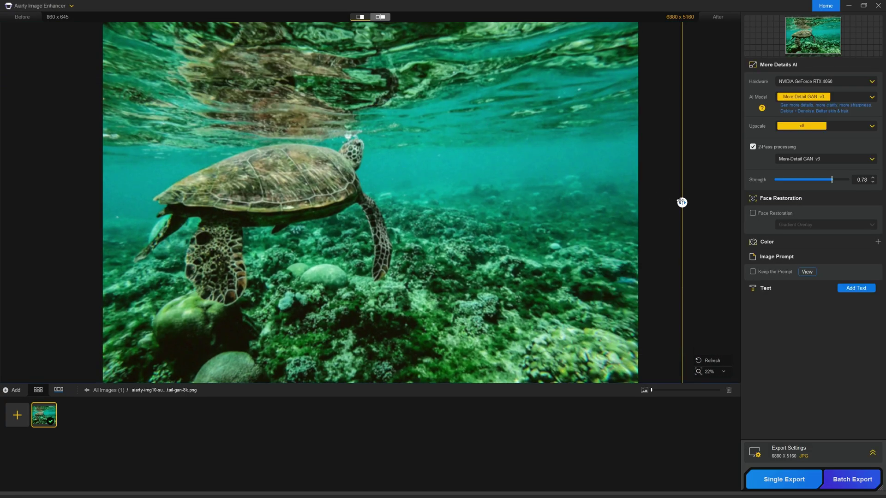
Step: Reveal the enhanced turtle and set temperature 15.12, tint 16.28, contrast 27, saturation 26, highlights -18, shadows 19, whites -18 and blacks -15
left_click_drag(682, 203, 92, 179)
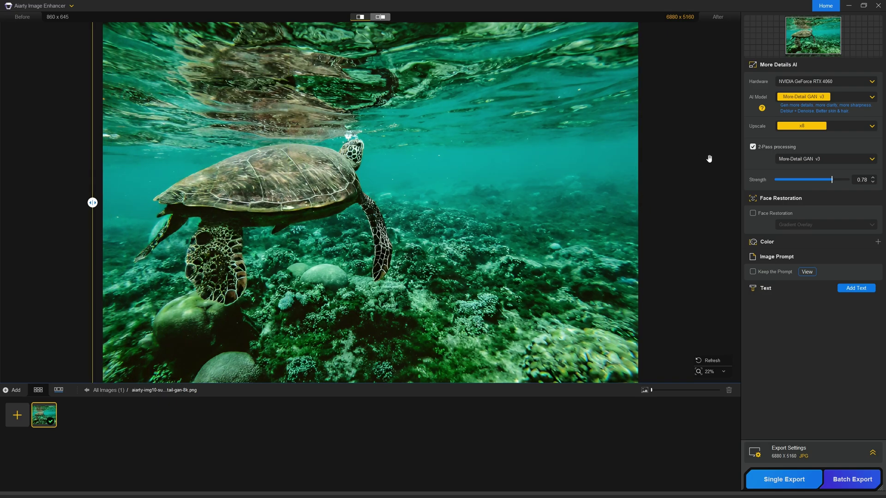
left_click(782, 244)
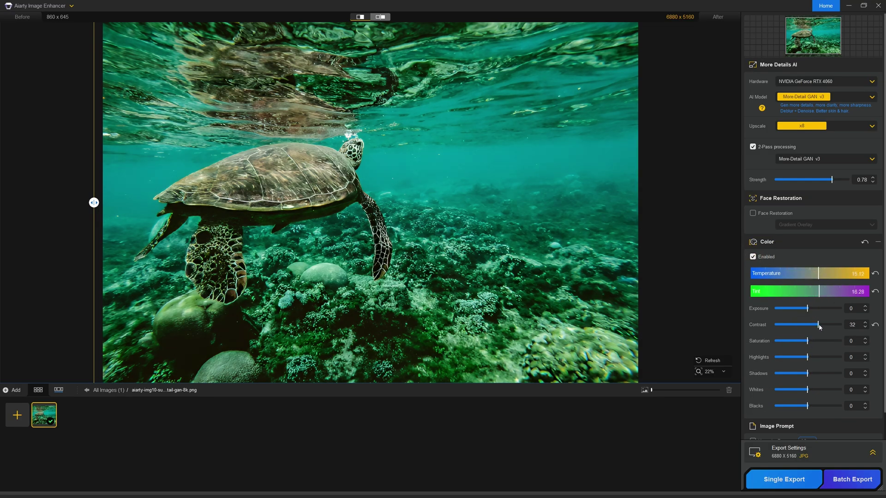
left_click_drag(819, 326, 818, 327)
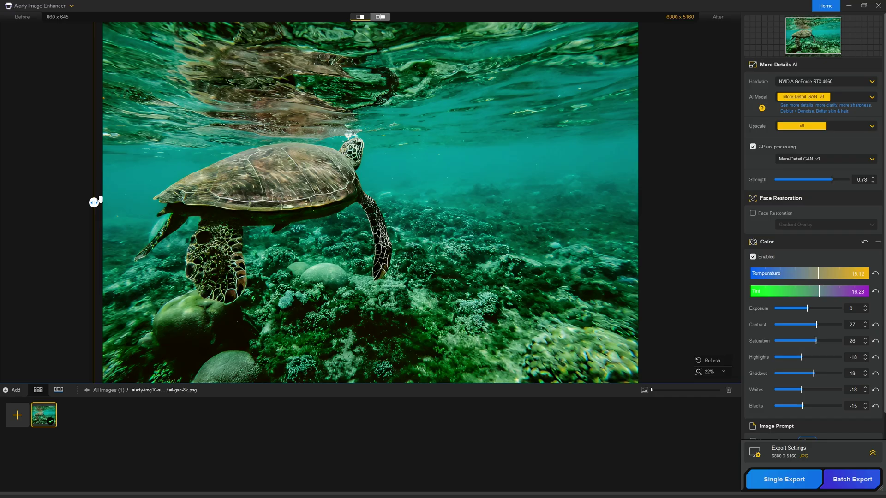
Step: Compare the original sea turtle image with the enhanced, colour-adjusted version across the frame and at closer magnification
mouse_move(100, 198)
left_mouse_down()
mouse_move(609, 200)
mouse_move(661, 218)
mouse_move(105, 216)
left_mouse_up()
scroll(473, 189, "up", 3)
left_click_drag(438, 189, 164, 170)
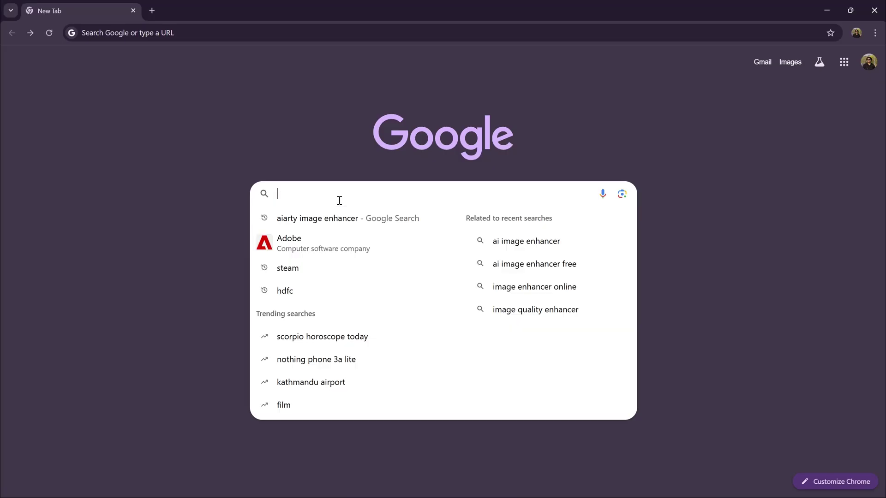
Step: Search Google in the browser for "aiarty image enhancer"
type("ai")
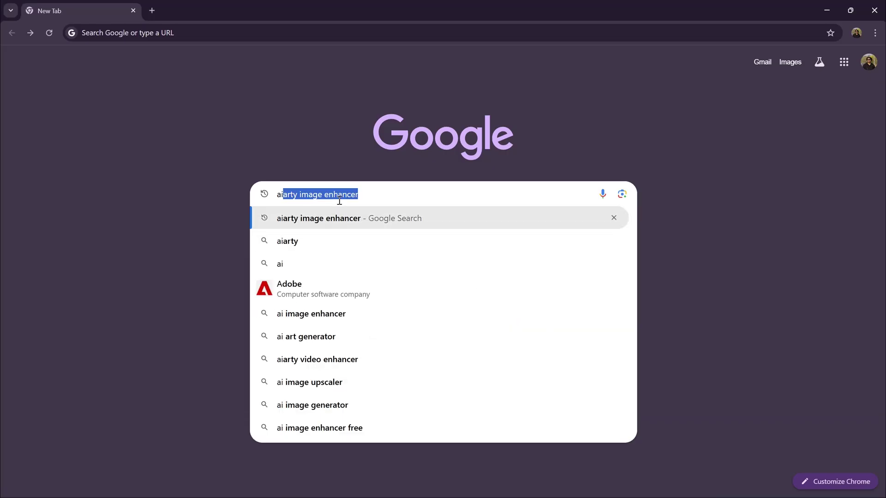
type("arty image enh")
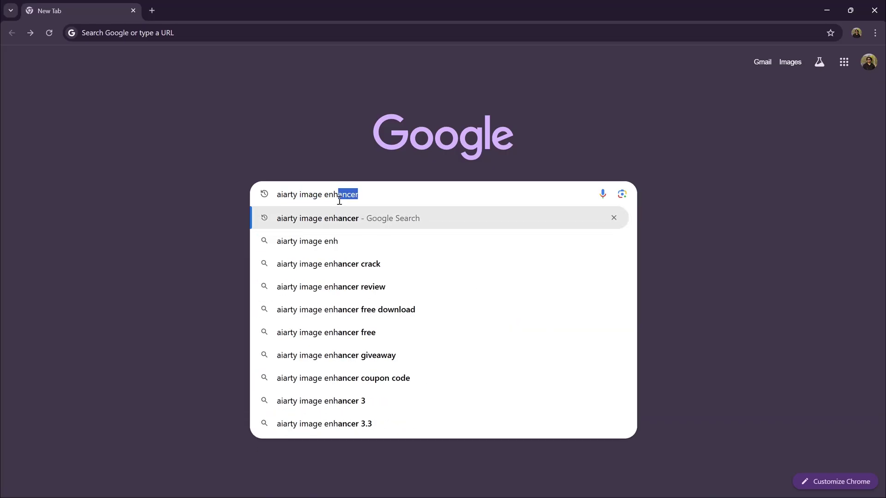
type("ancer")
key("Return")
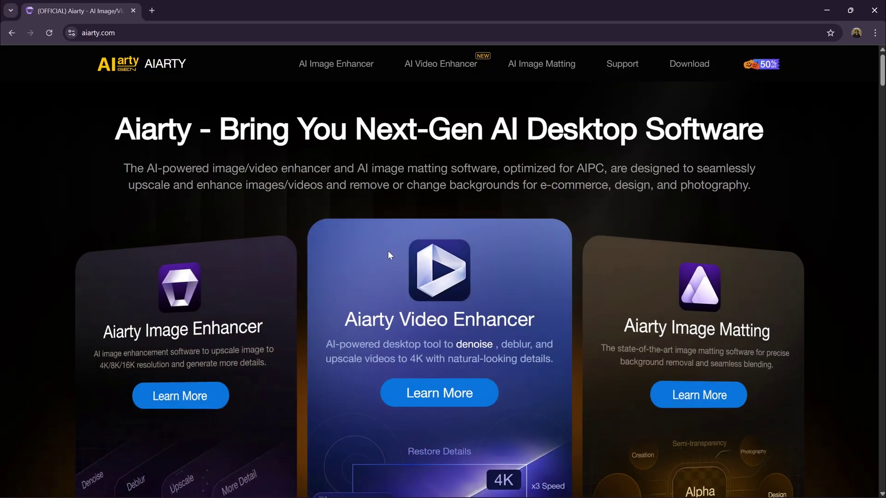
Step: Open the Aiarty Image Enhancer product page, download the Windows free trial and look through the page's feature sections
left_click(179, 395)
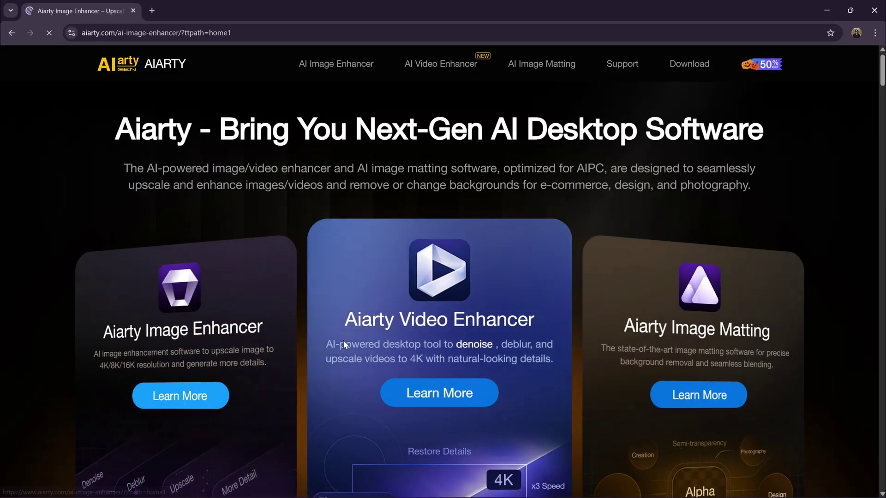
scroll(375, 322, "down", 1)
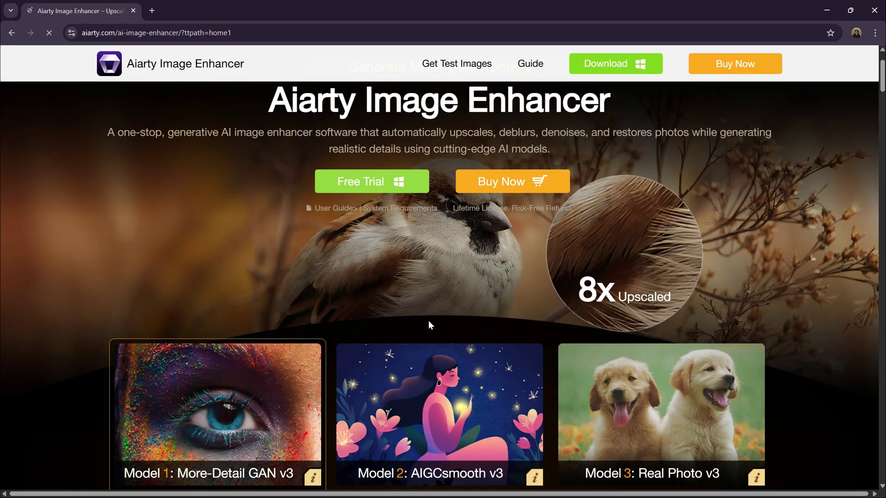
left_click(366, 183)
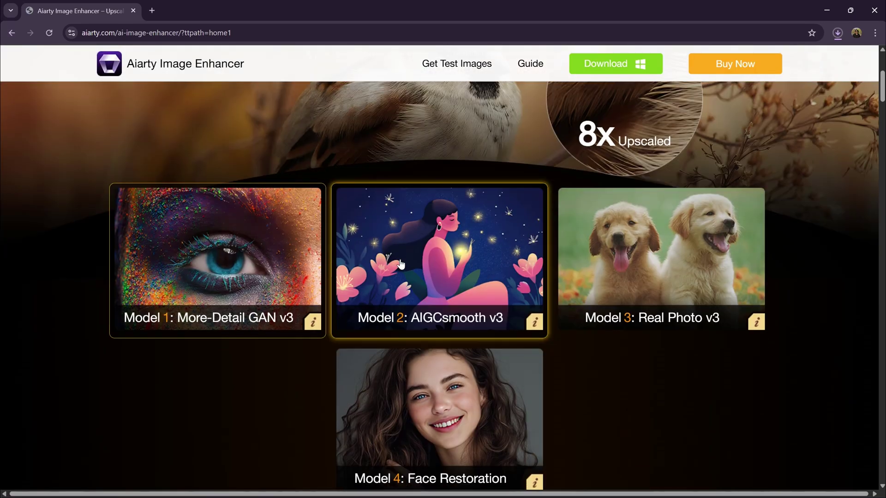
scroll(400, 264, "down", 14)
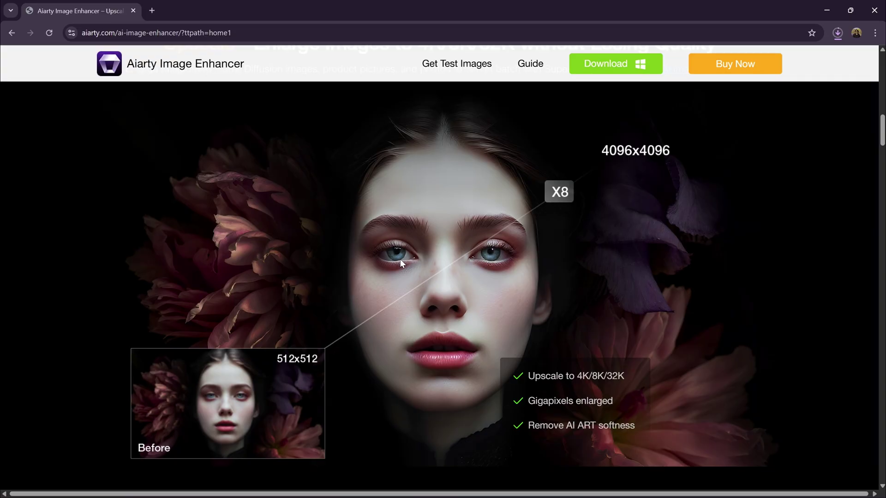